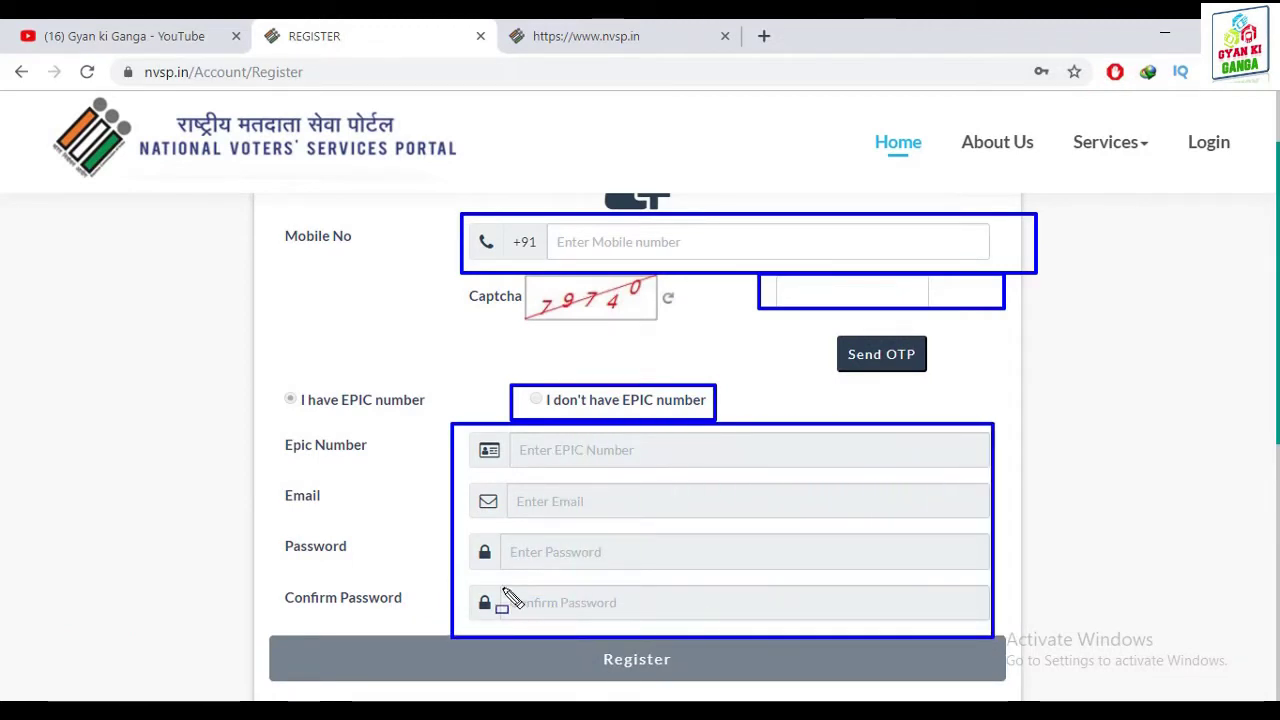
Dismiss the popup and switch to the nvsp.in browser tab
key("Escape")
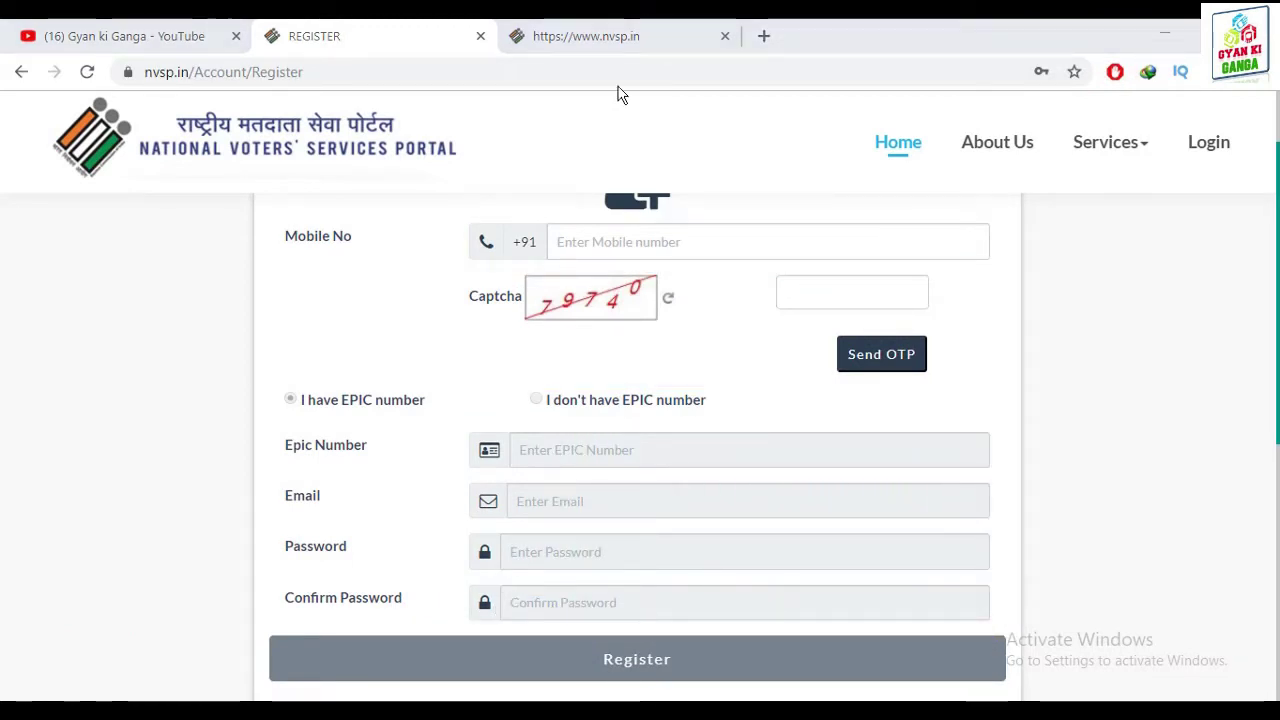
left_click(620, 34)
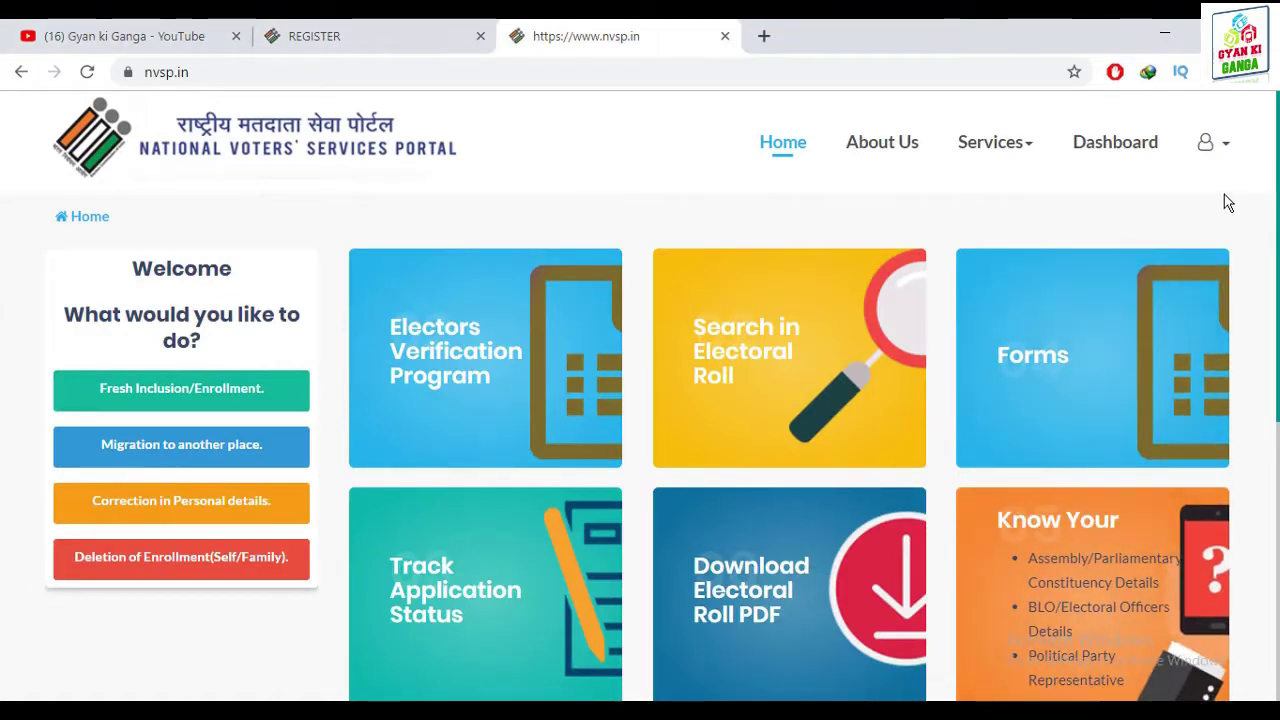
Open the account menu, then go to the Electors Verification Program from the home page
left_click(1224, 148)
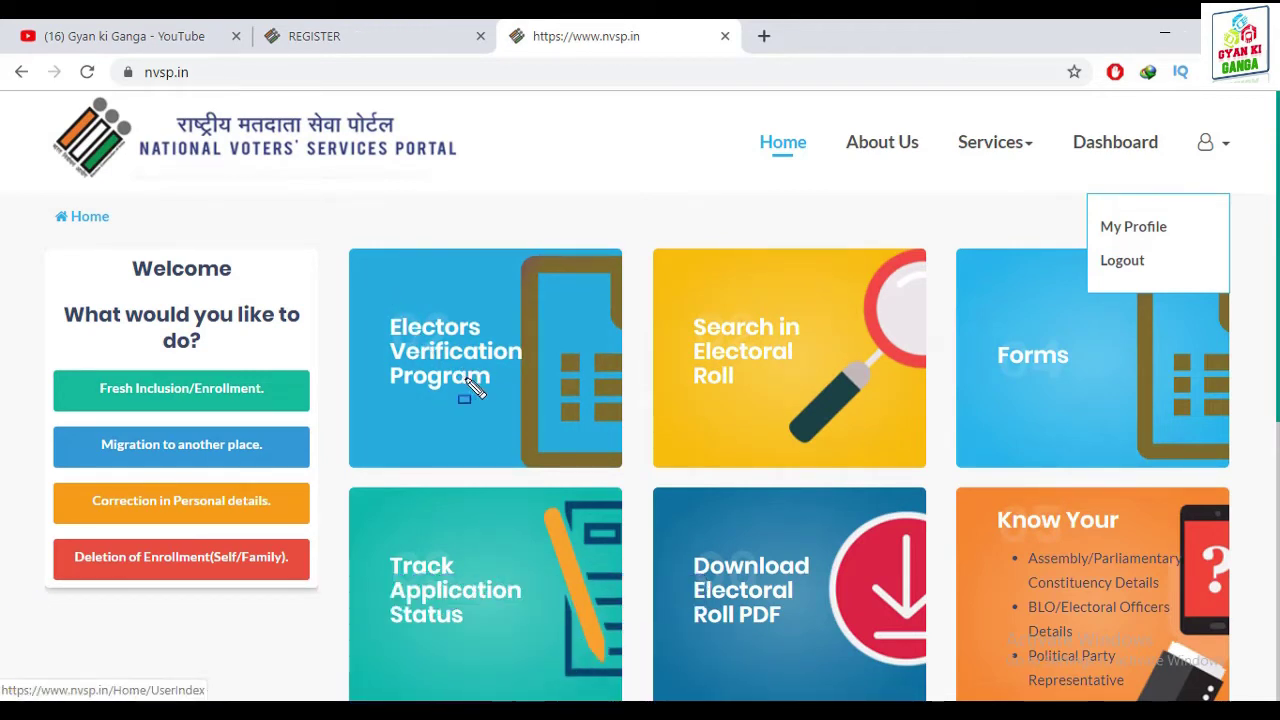
mouse_move(332, 251)
left_mouse_down()
mouse_move(509, 434)
mouse_move(632, 454)
left_mouse_up()
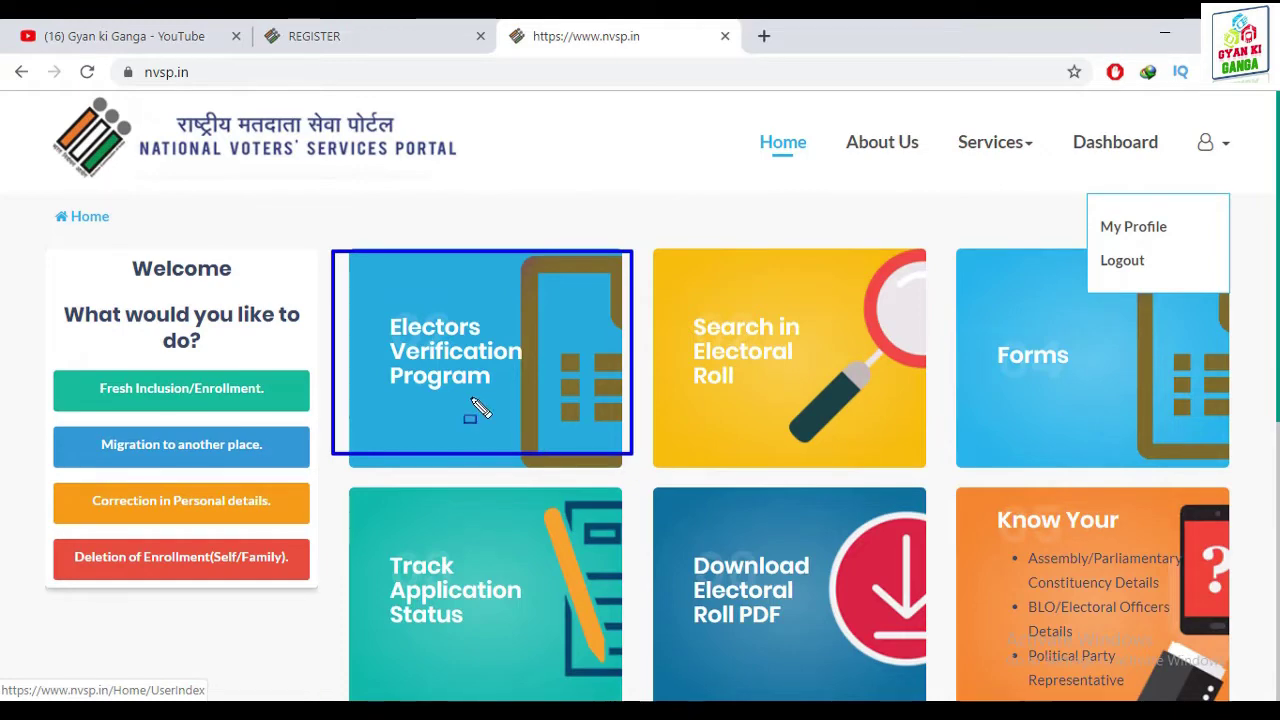
left_click(474, 404)
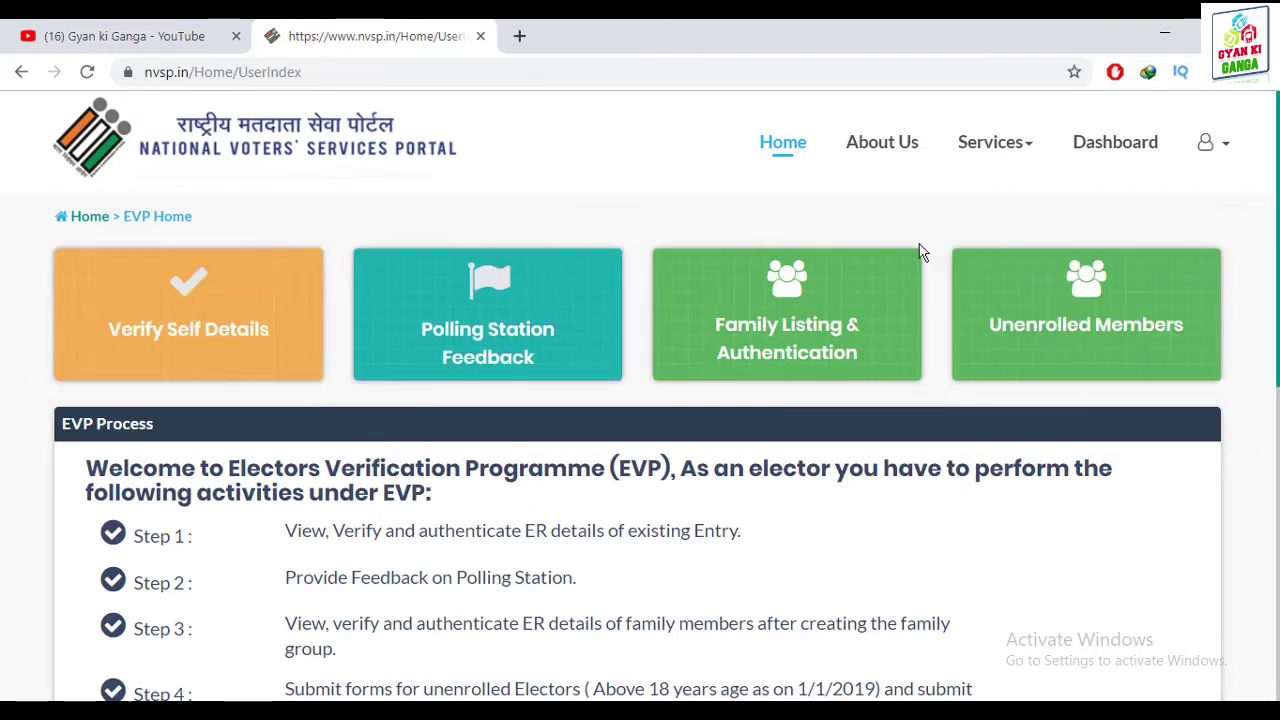
left_click_drag(945, 244, 979, 325)
left_click_drag(1012, 372, 1236, 390)
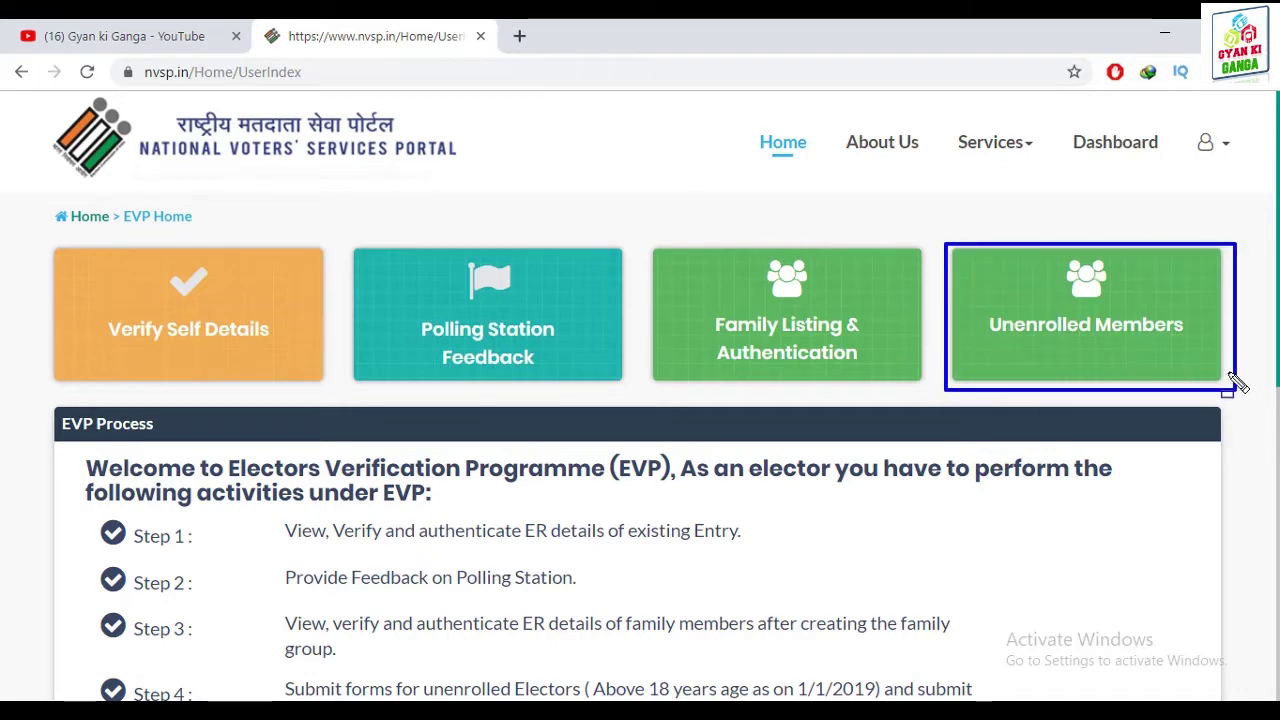
left_click(1137, 329)
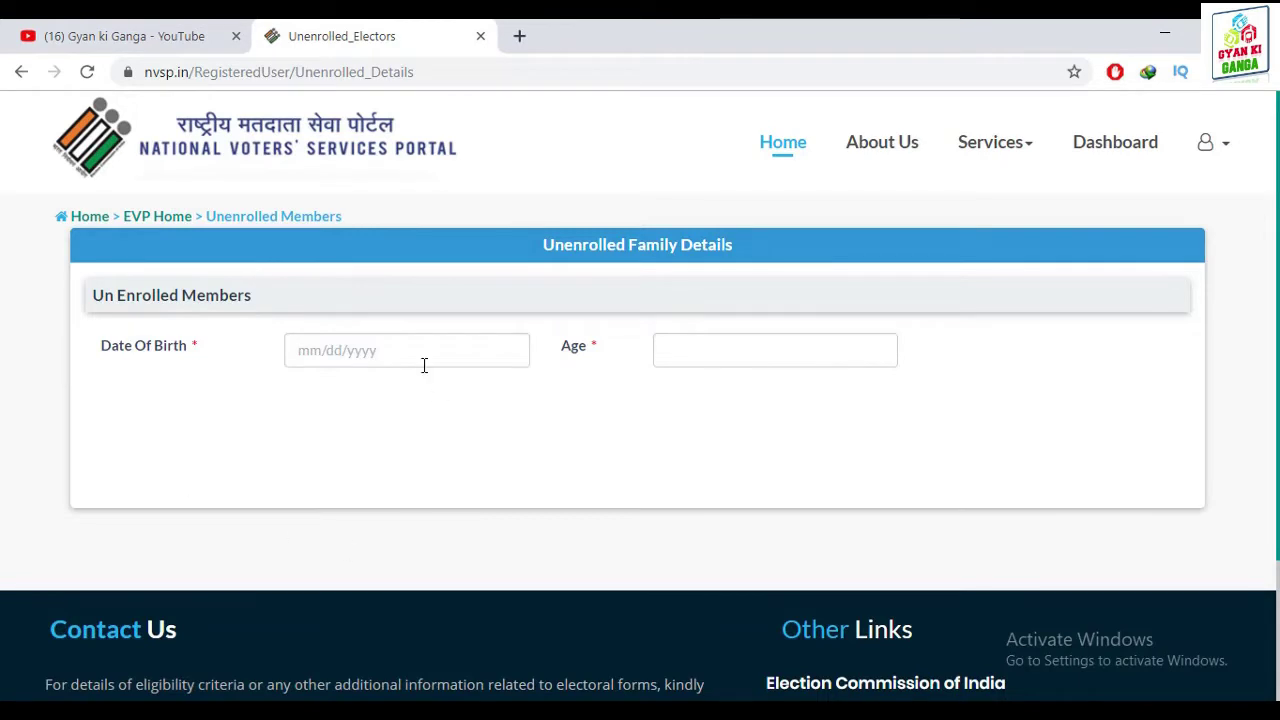
left_click(379, 351)
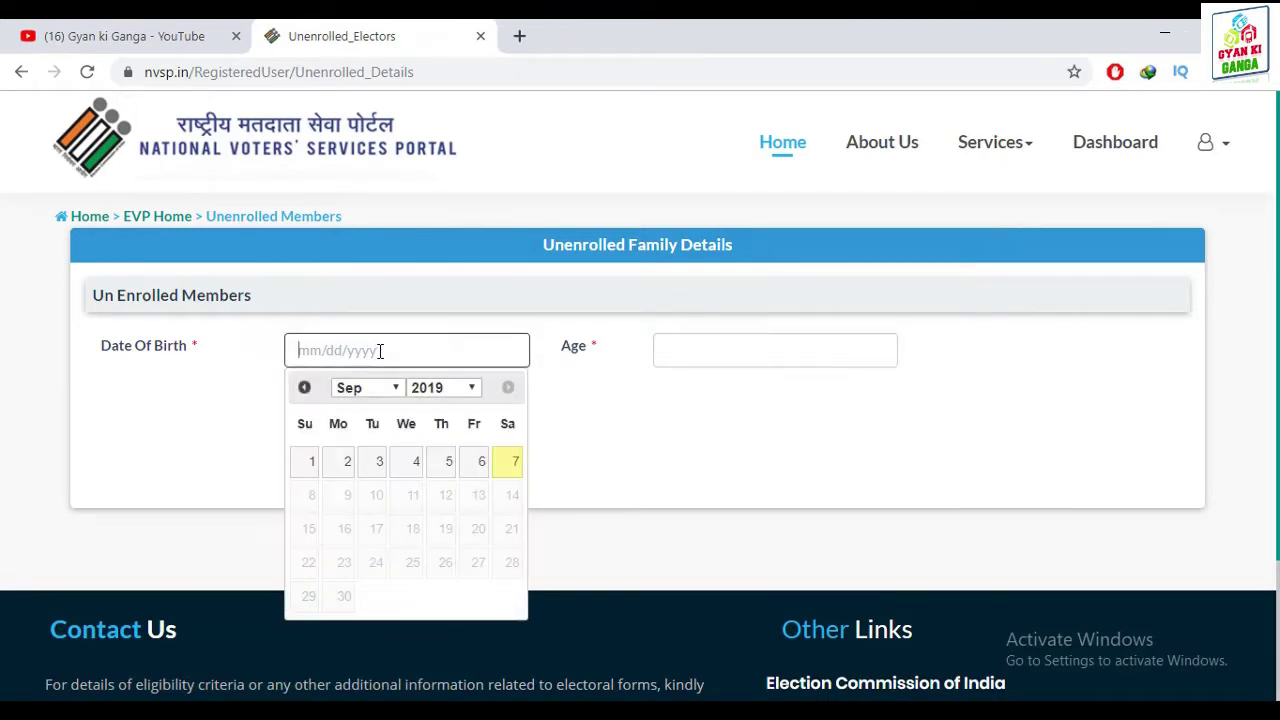
left_click(398, 387)
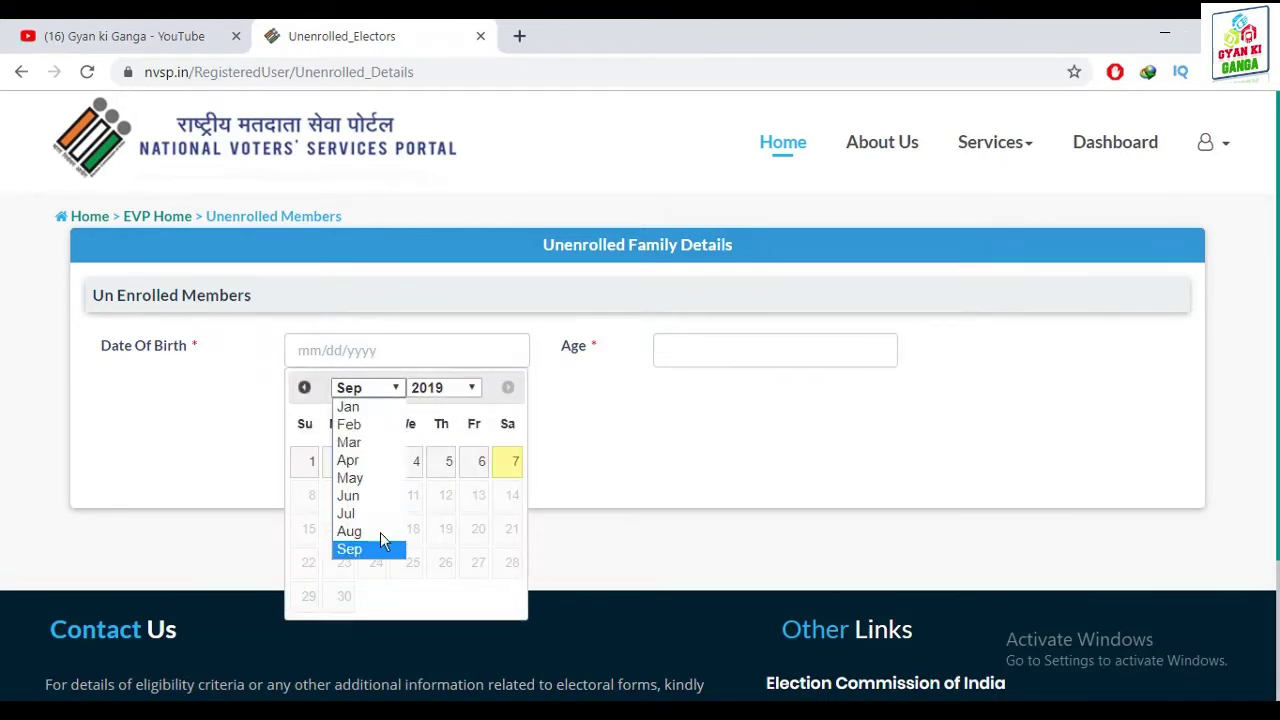
left_click(368, 545)
left_click(462, 390)
scroll(470, 310, "up", 5)
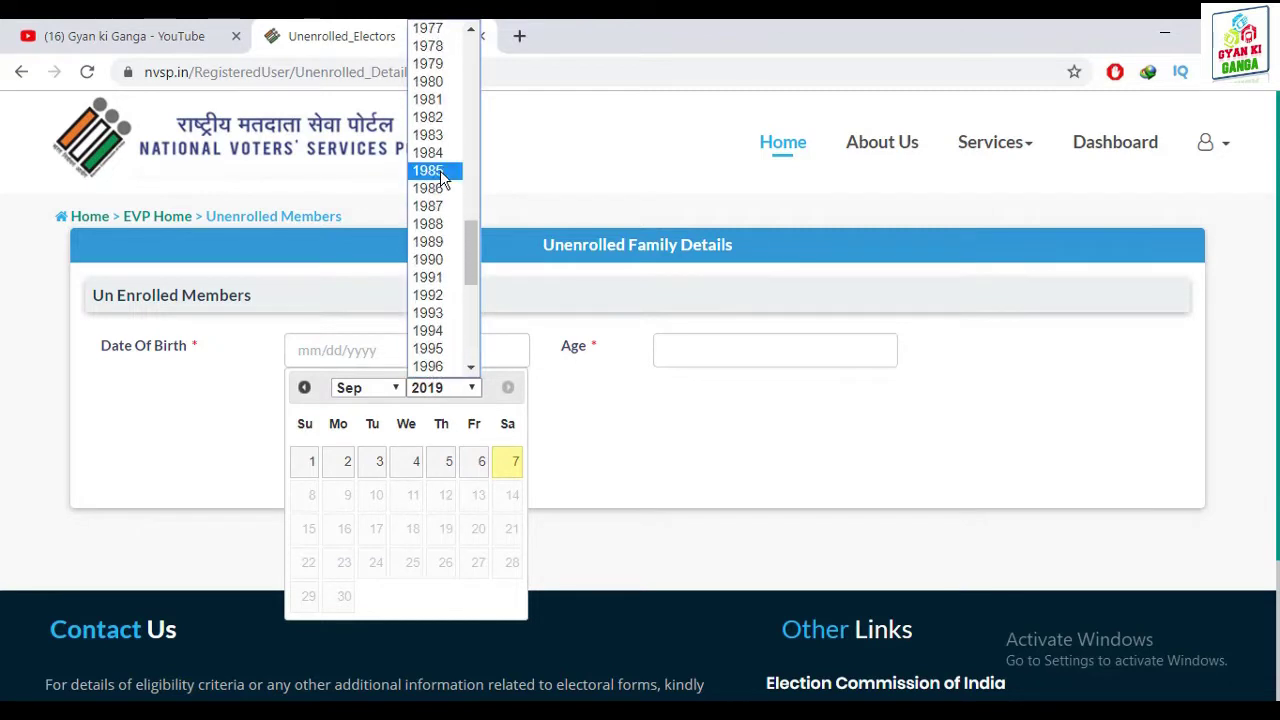
left_click(441, 136)
left_click(480, 530)
scroll(957, 450, "down", 1)
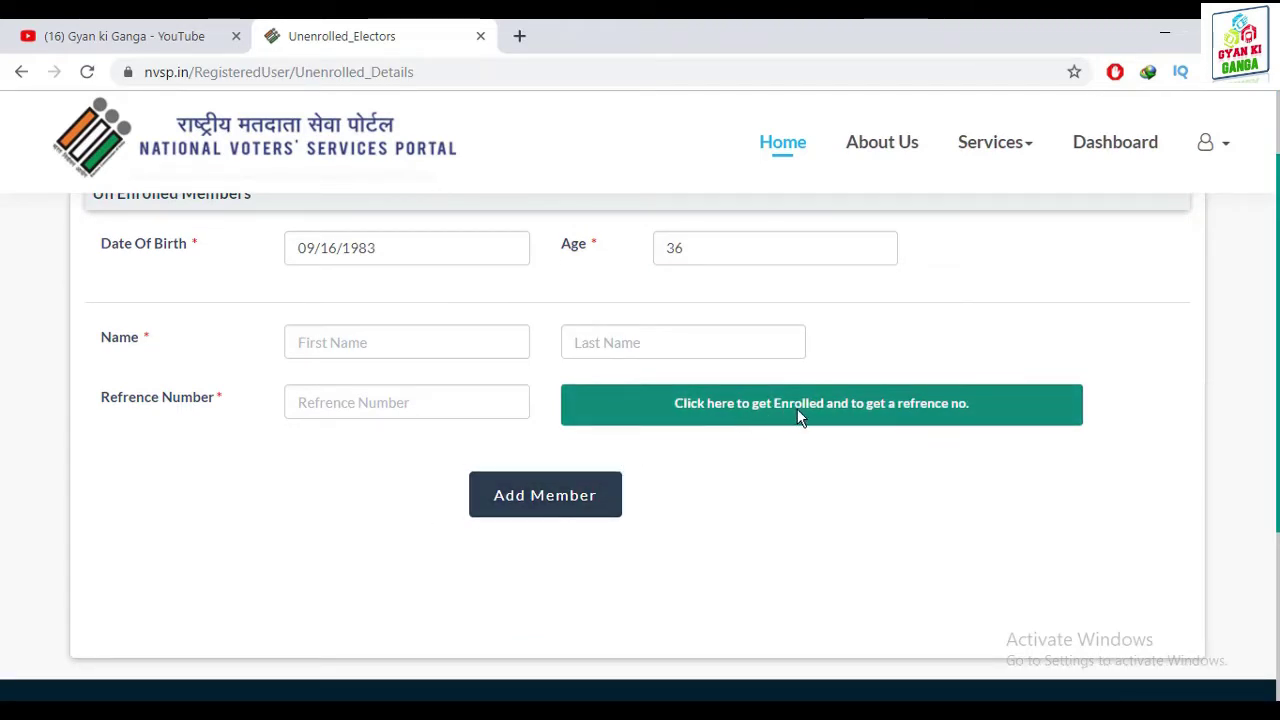
left_click(829, 415)
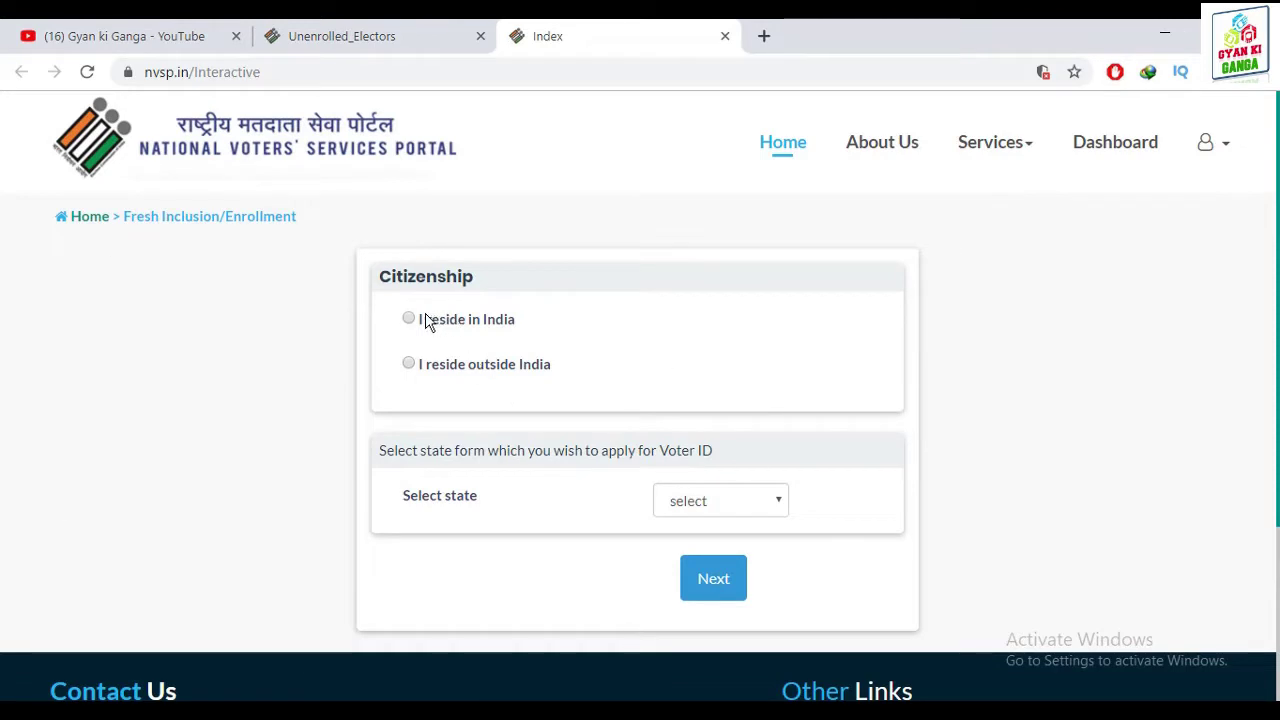
Apply as an India resident with state Uttar Pradesh and continue to Form 6
scroll(677, 392, "down", 1)
left_click(736, 398)
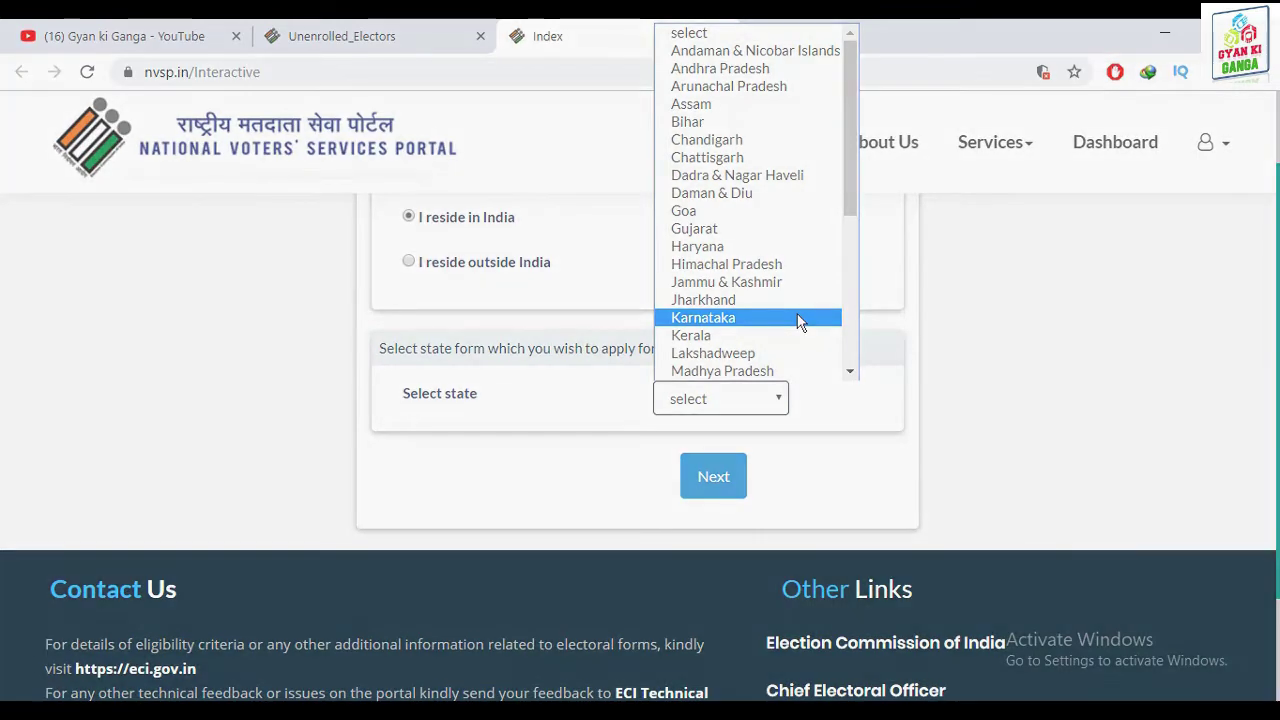
key("u")
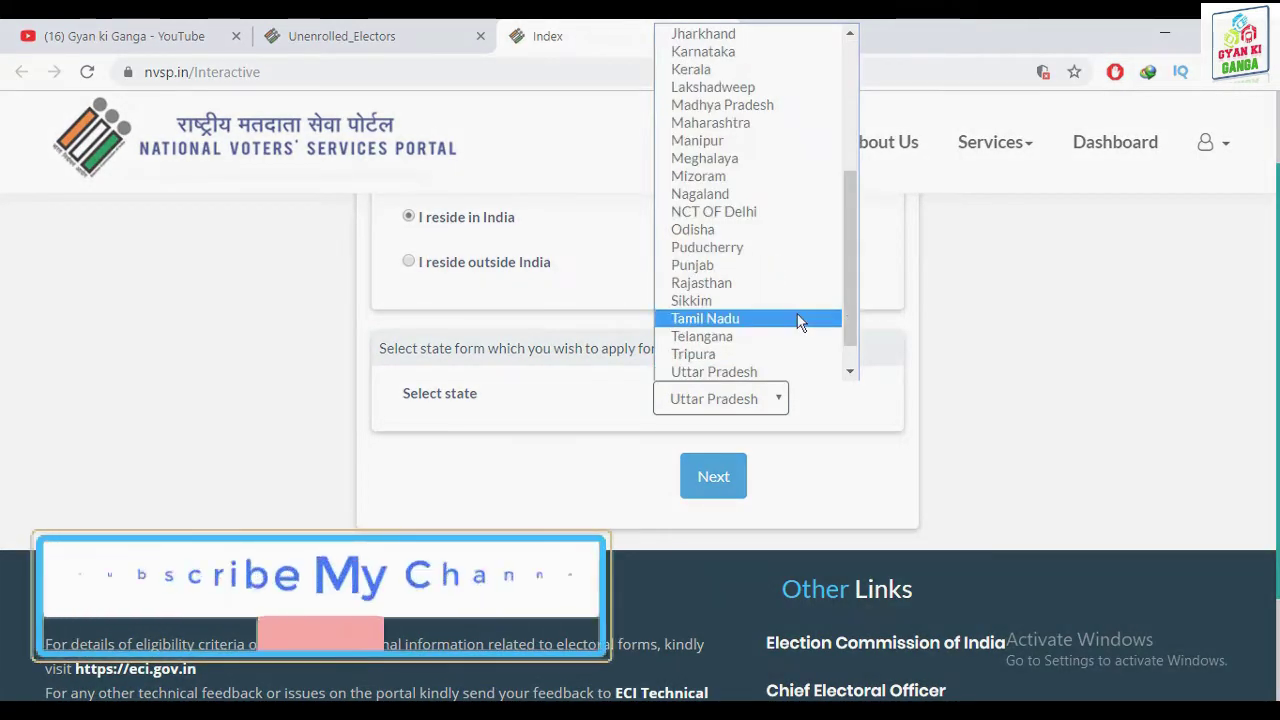
left_click(757, 390)
left_click(716, 490)
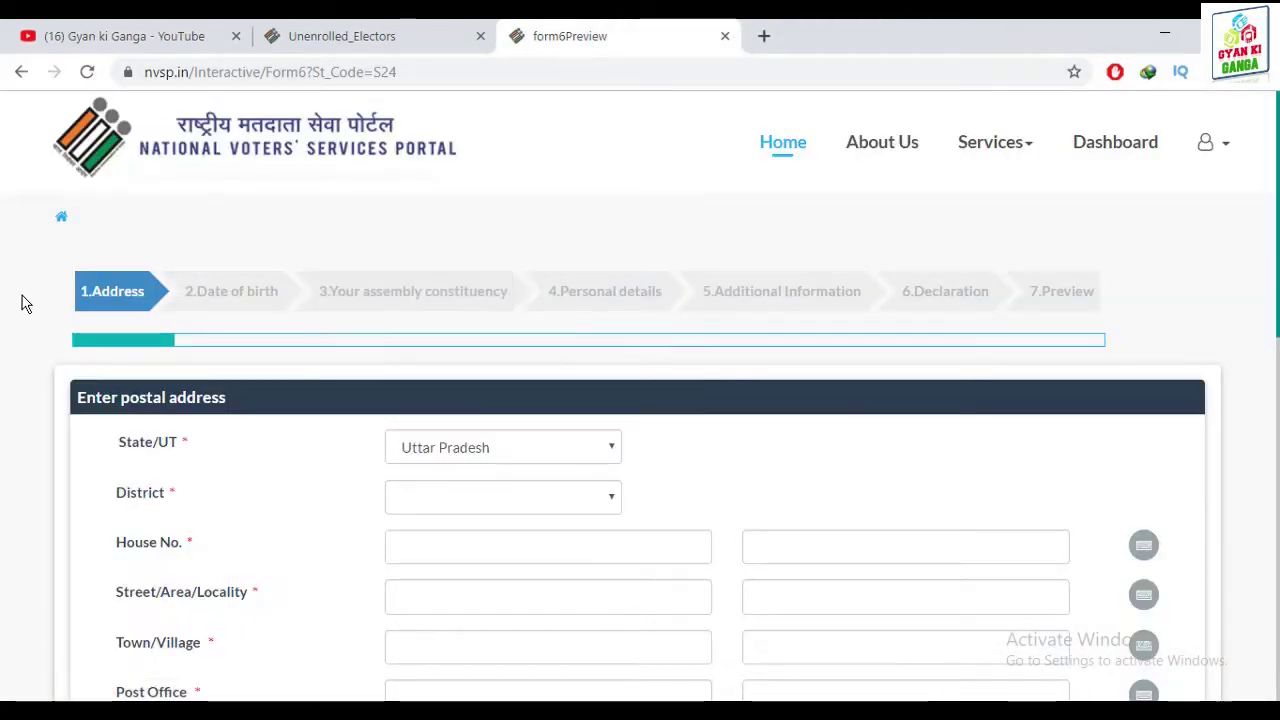
Set the Form 6 postal address district to Mau
mouse_move(62, 259)
left_mouse_down()
mouse_move(1029, 309)
mouse_move(1194, 337)
mouse_move(1135, 322)
left_mouse_up()
mouse_move(1010, 275)
left_mouse_down()
mouse_move(689, 331)
mouse_move(40, 380)
mouse_move(61, 317)
left_mouse_up()
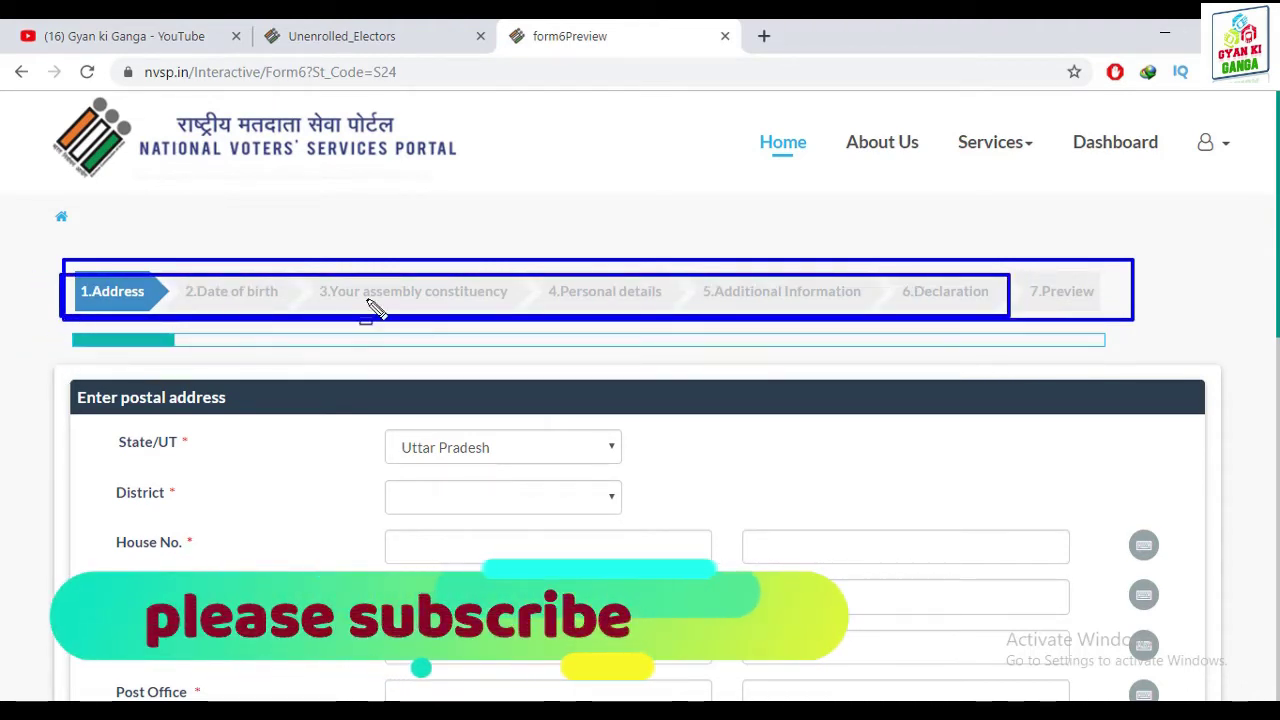
key("Escape")
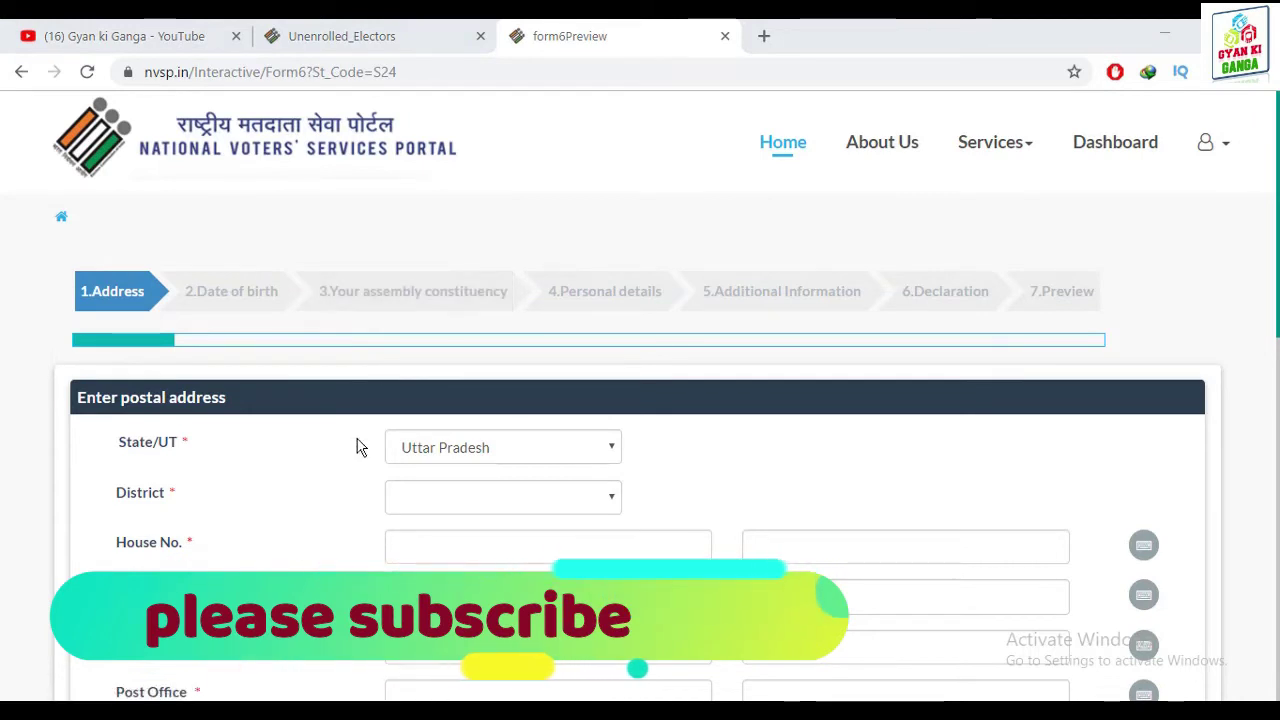
scroll(120, 363, "down", 1)
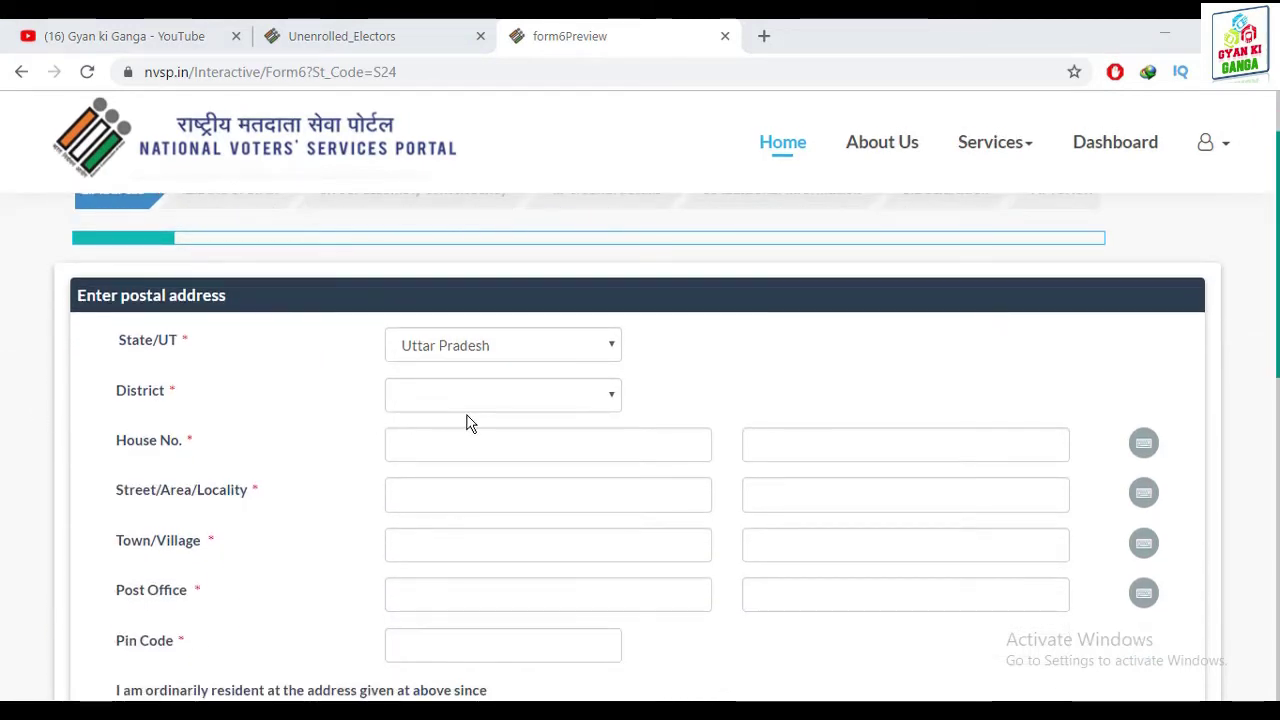
scroll(314, 440, "down", 1)
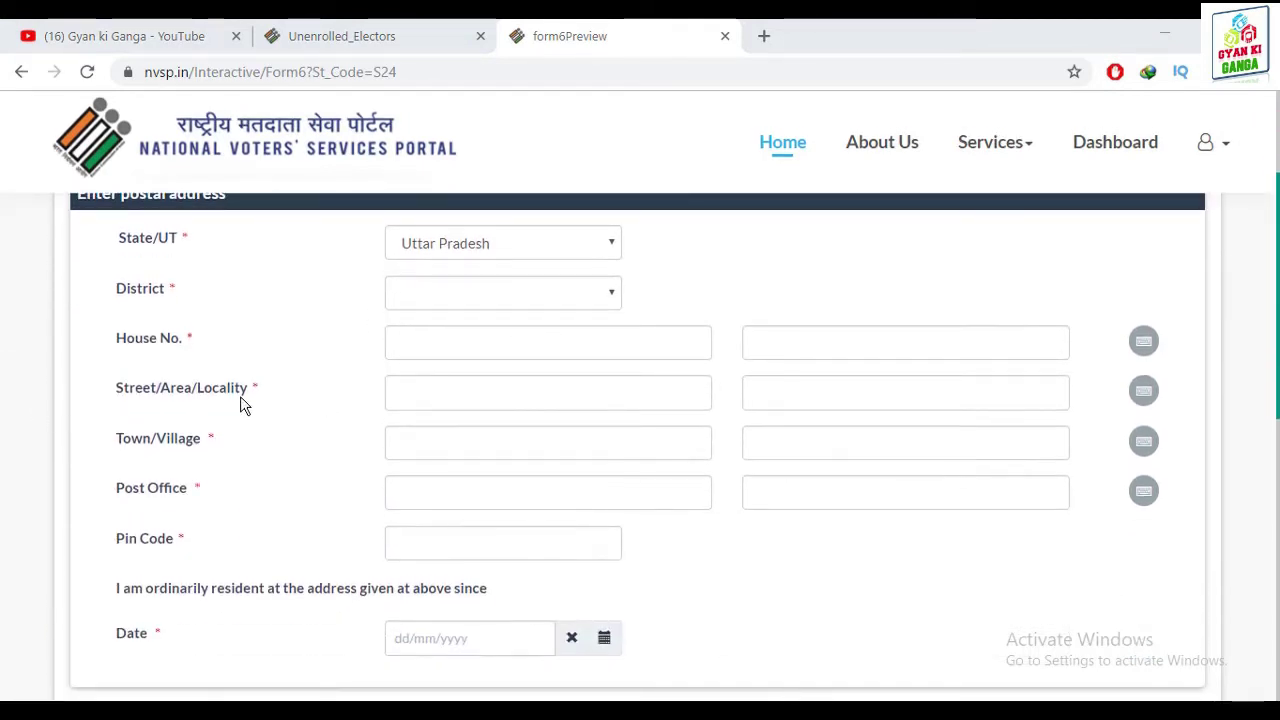
left_click(487, 295)
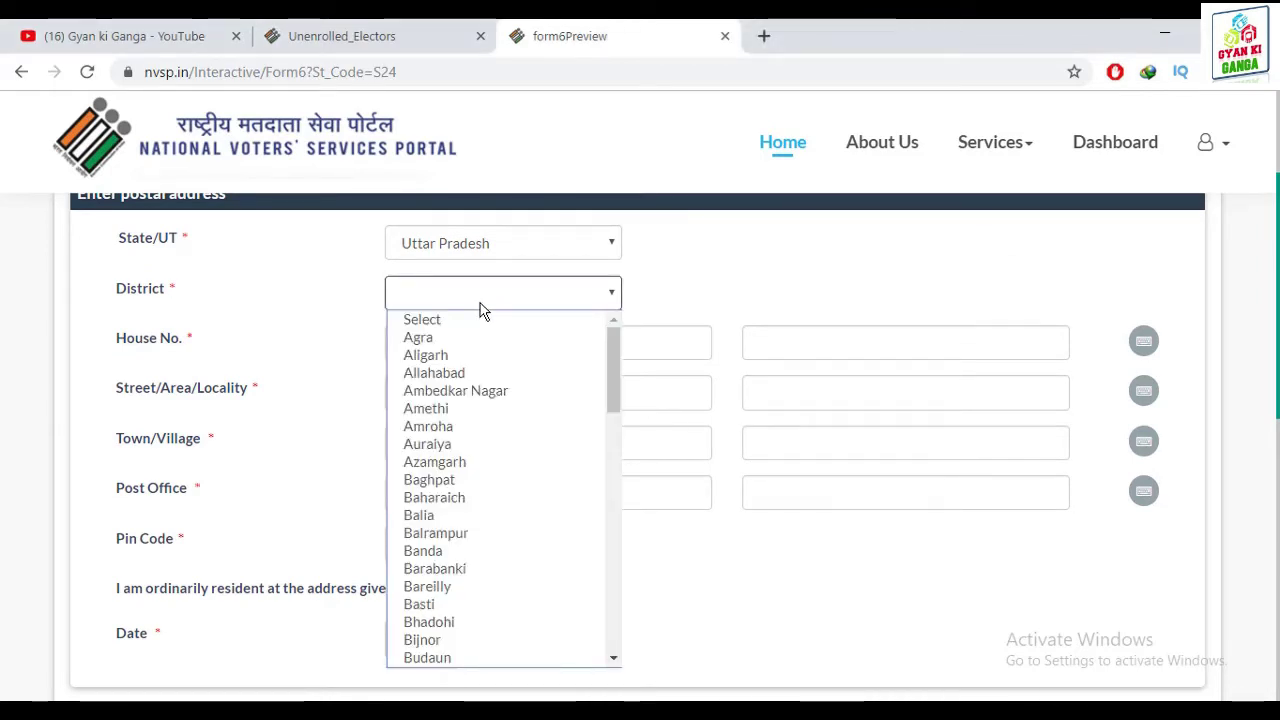
type("mau")
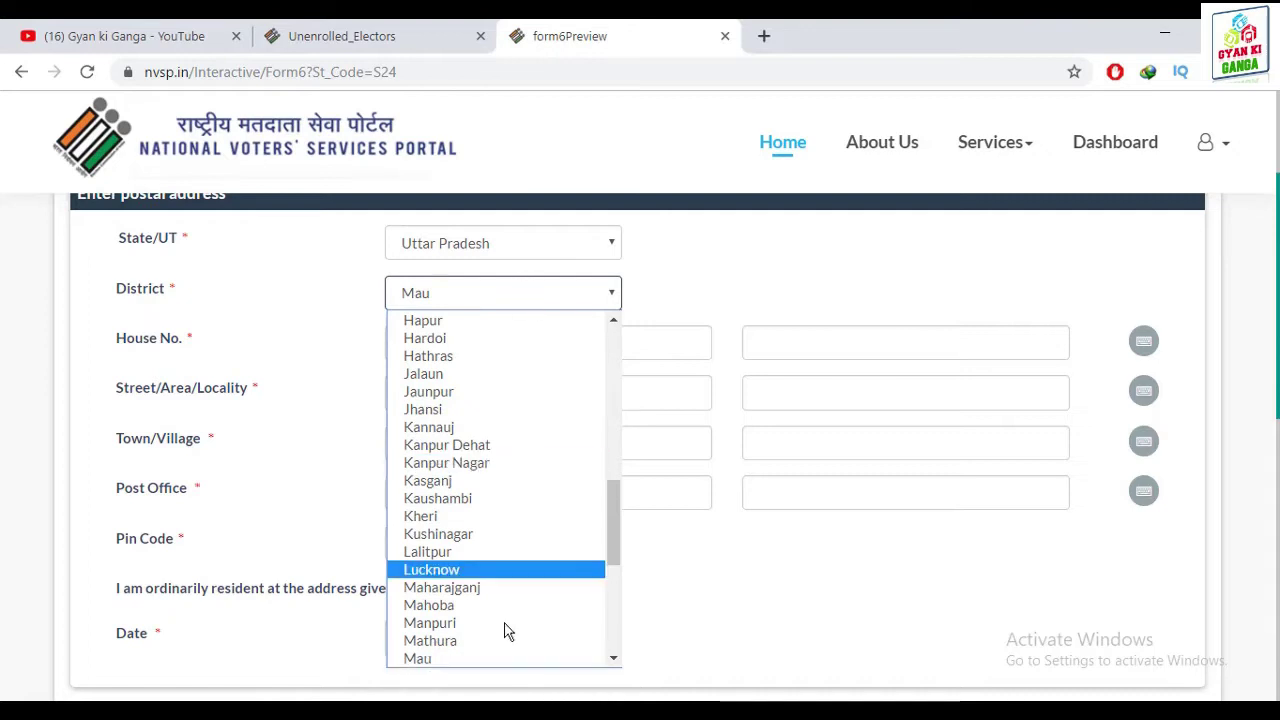
key("Return")
scroll(797, 353, "down", 1)
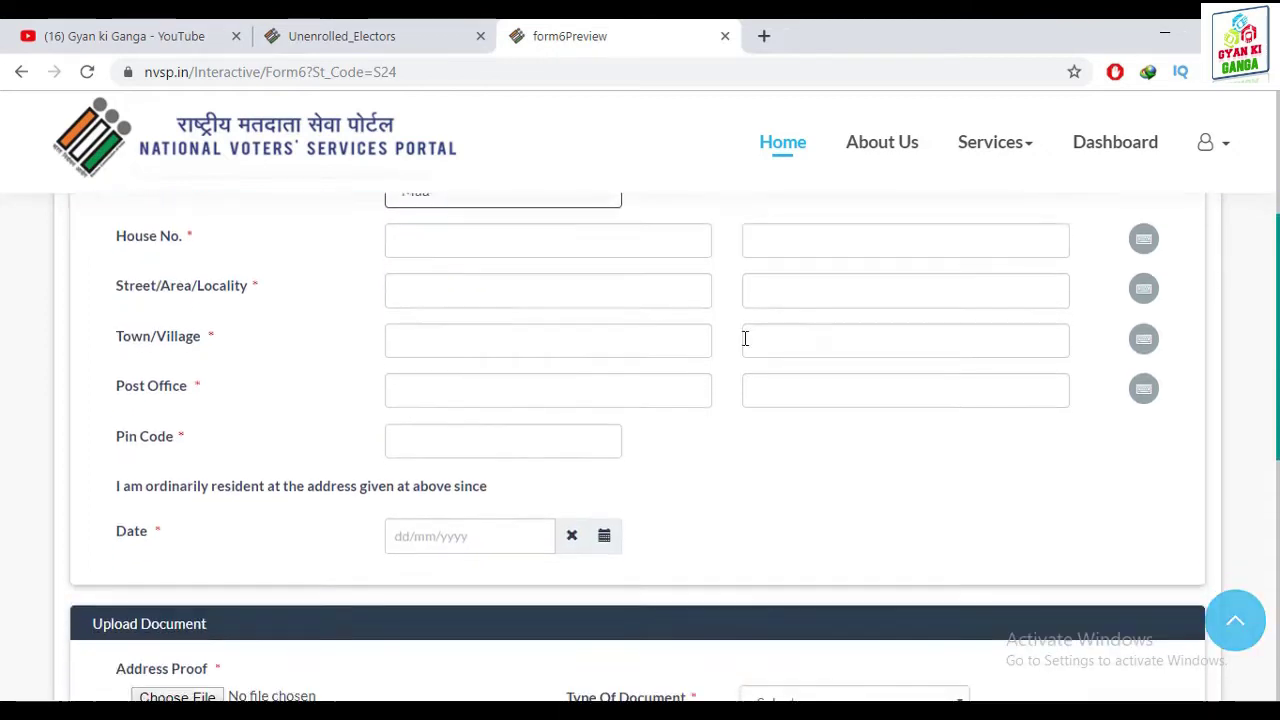
scroll(354, 243, "up", 1)
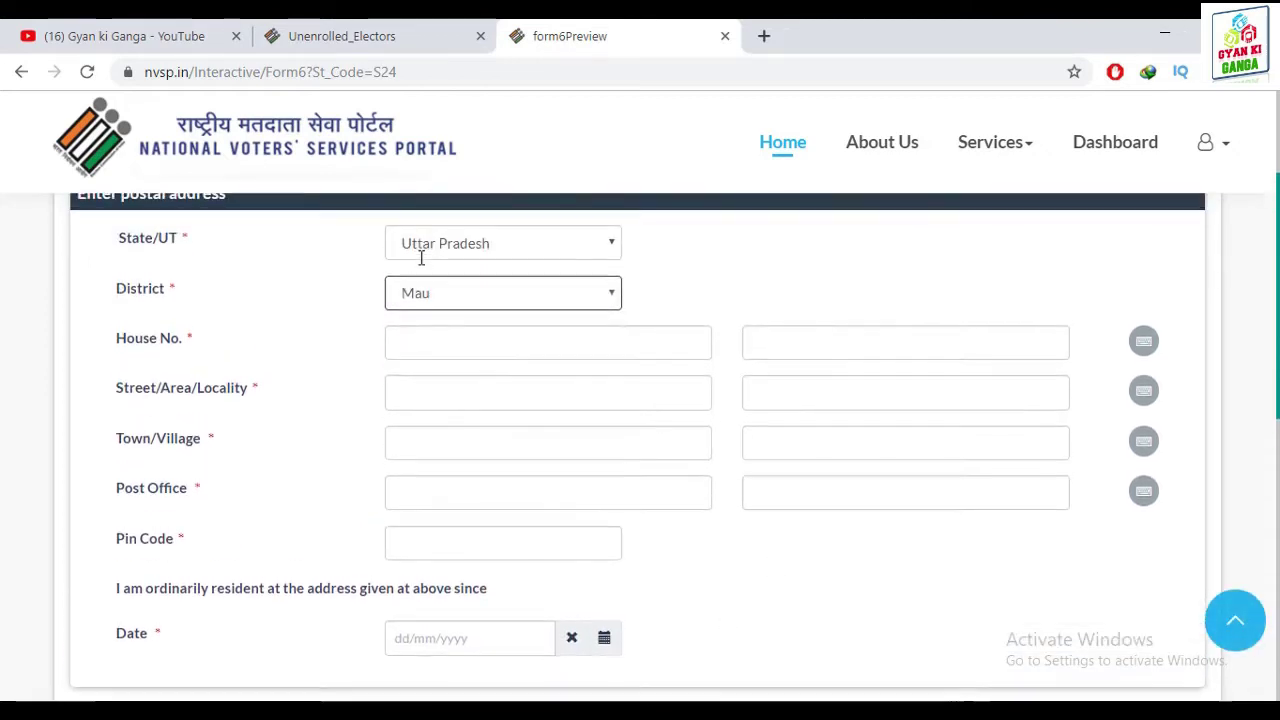
left_click(410, 340)
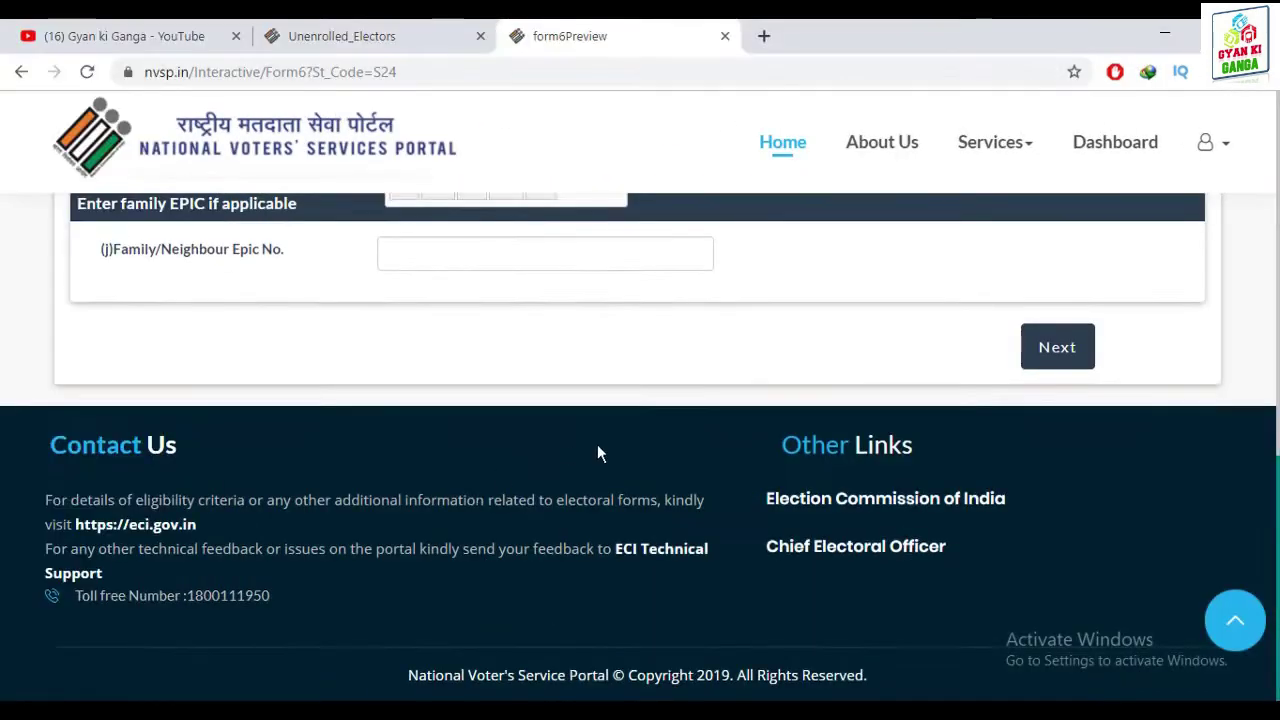
Set the resident-since date to 08/09/1993 and show the address-proof document types
scroll(522, 444, "up", 4)
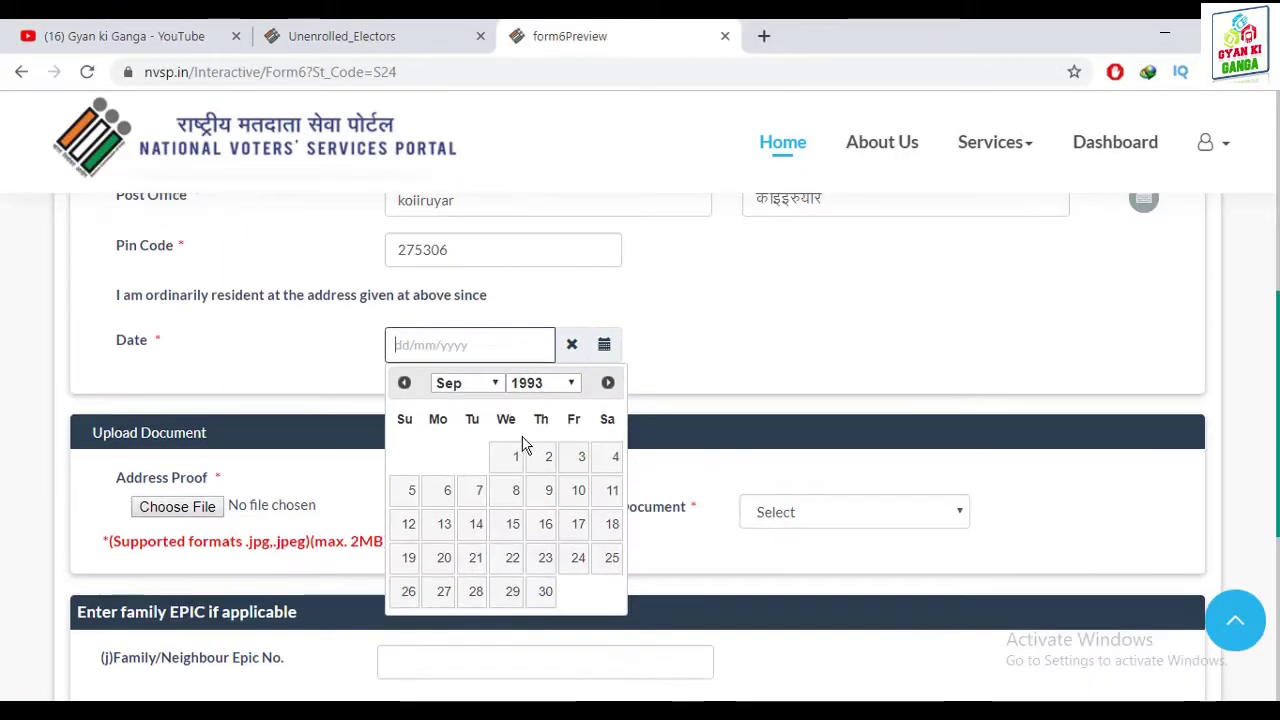
left_click(516, 490)
scroll(211, 350, "down", 2)
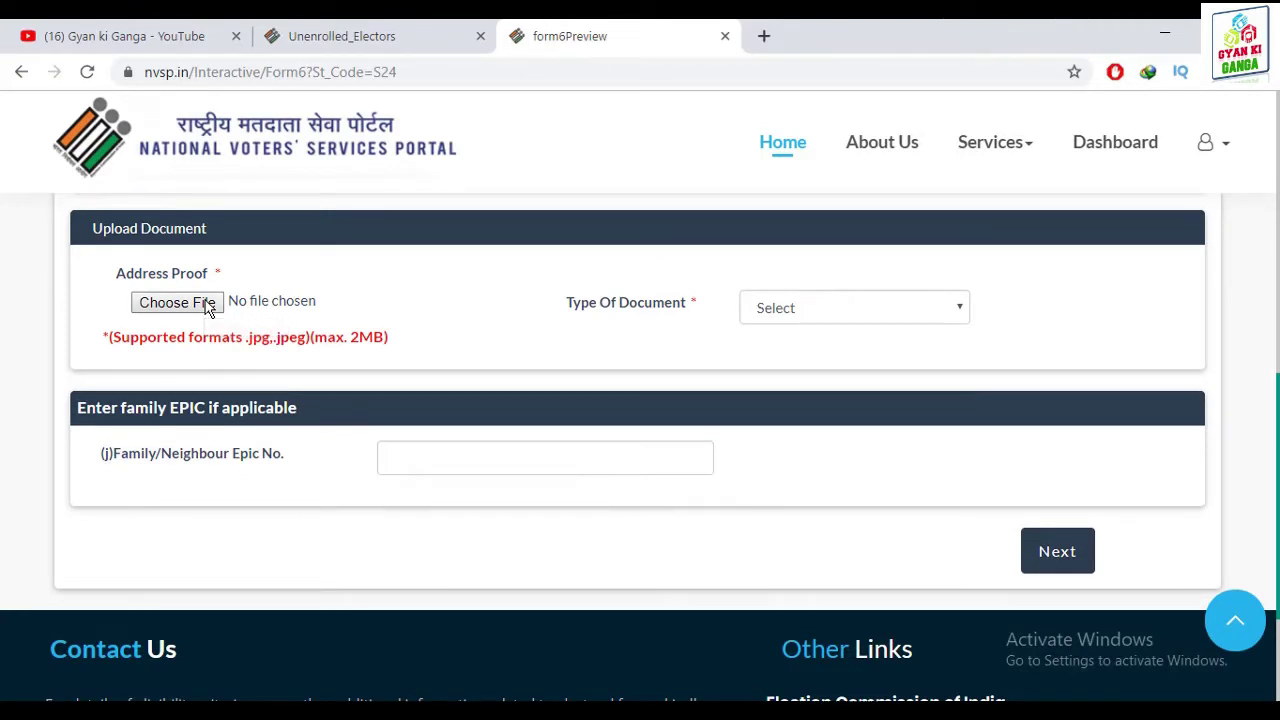
mouse_move(58, 210)
left_mouse_down()
mouse_move(921, 446)
mouse_move(1262, 476)
left_mouse_up()
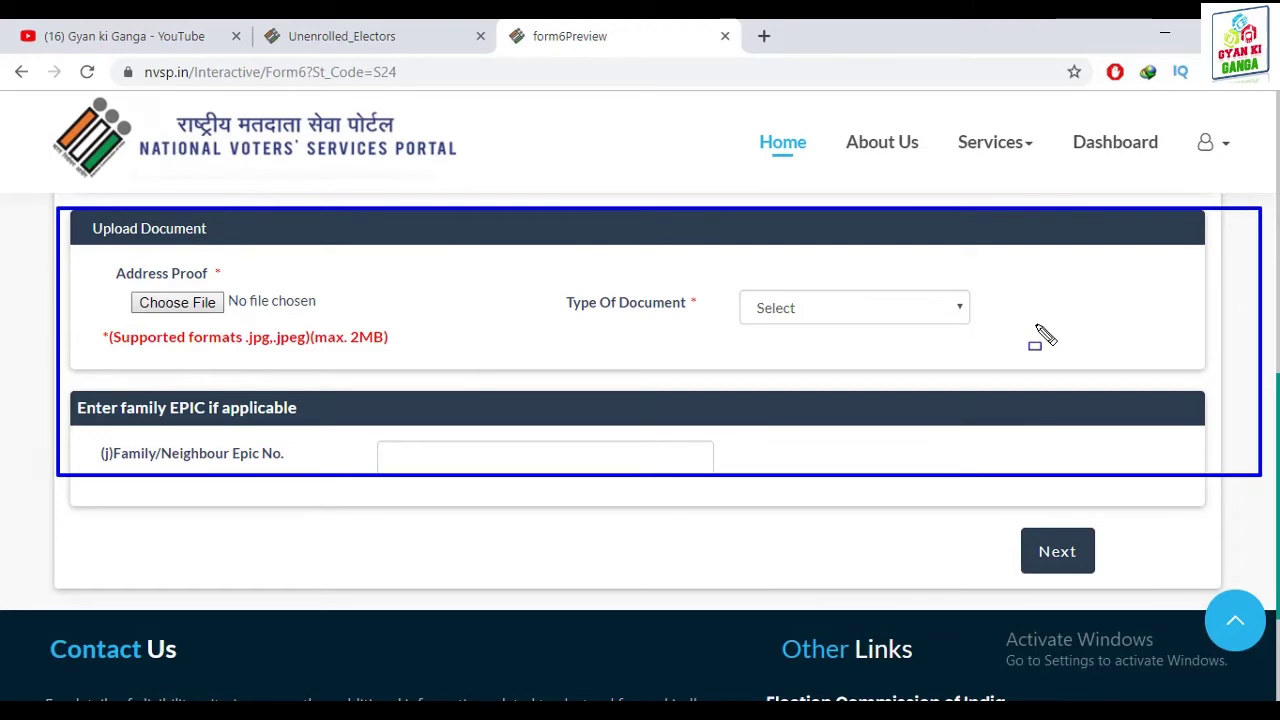
left_click(928, 311)
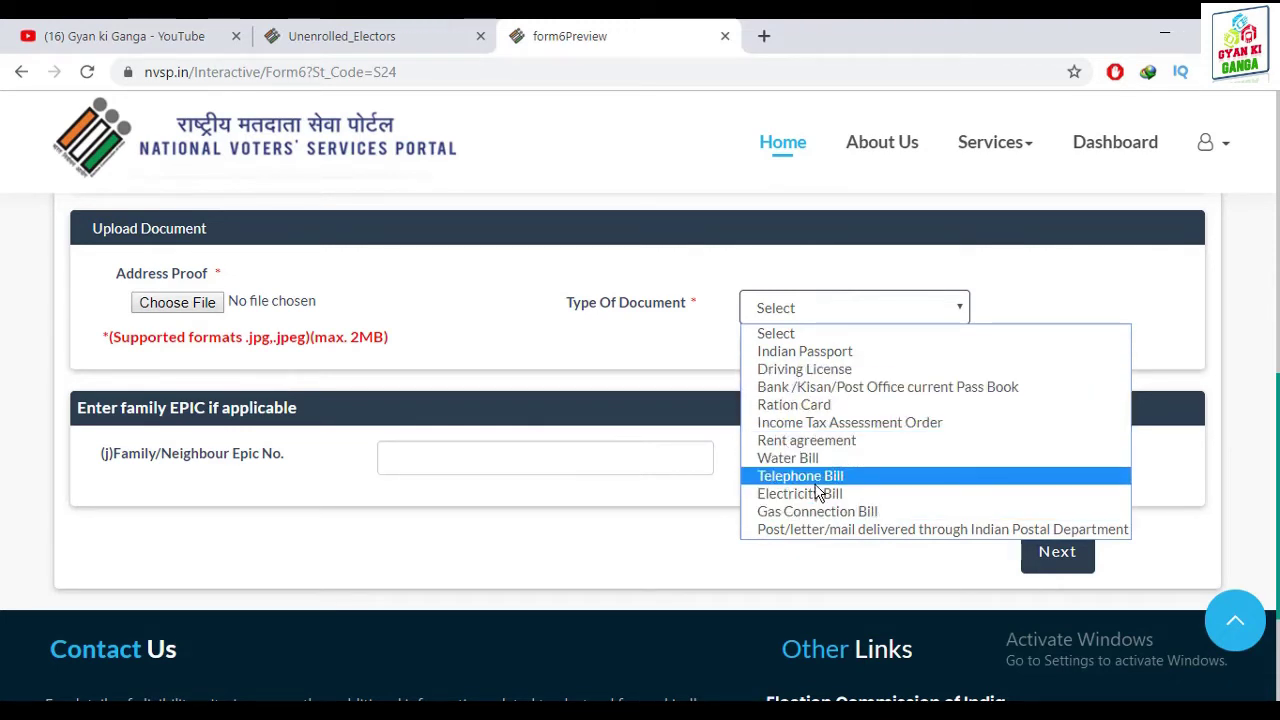
Choose Ration Card as the address proof and upload ra.jpeg
left_click(798, 404)
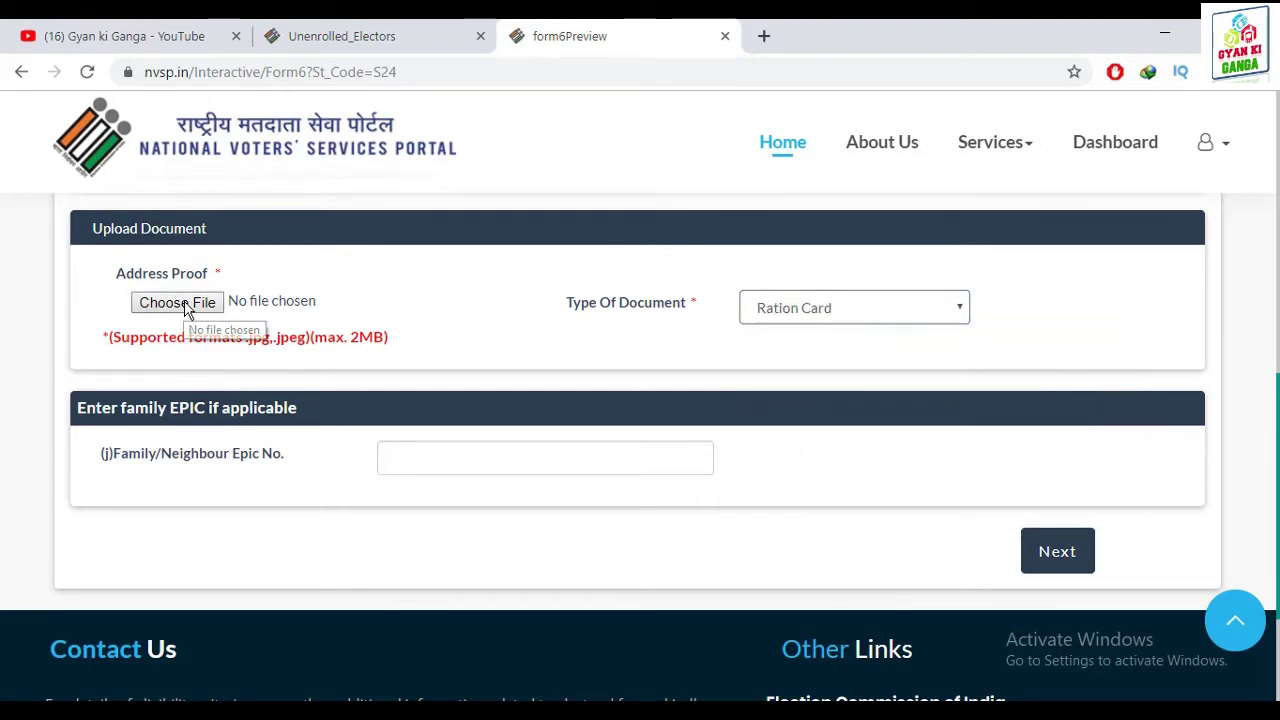
left_click(178, 303)
scroll(315, 170, "down", 5)
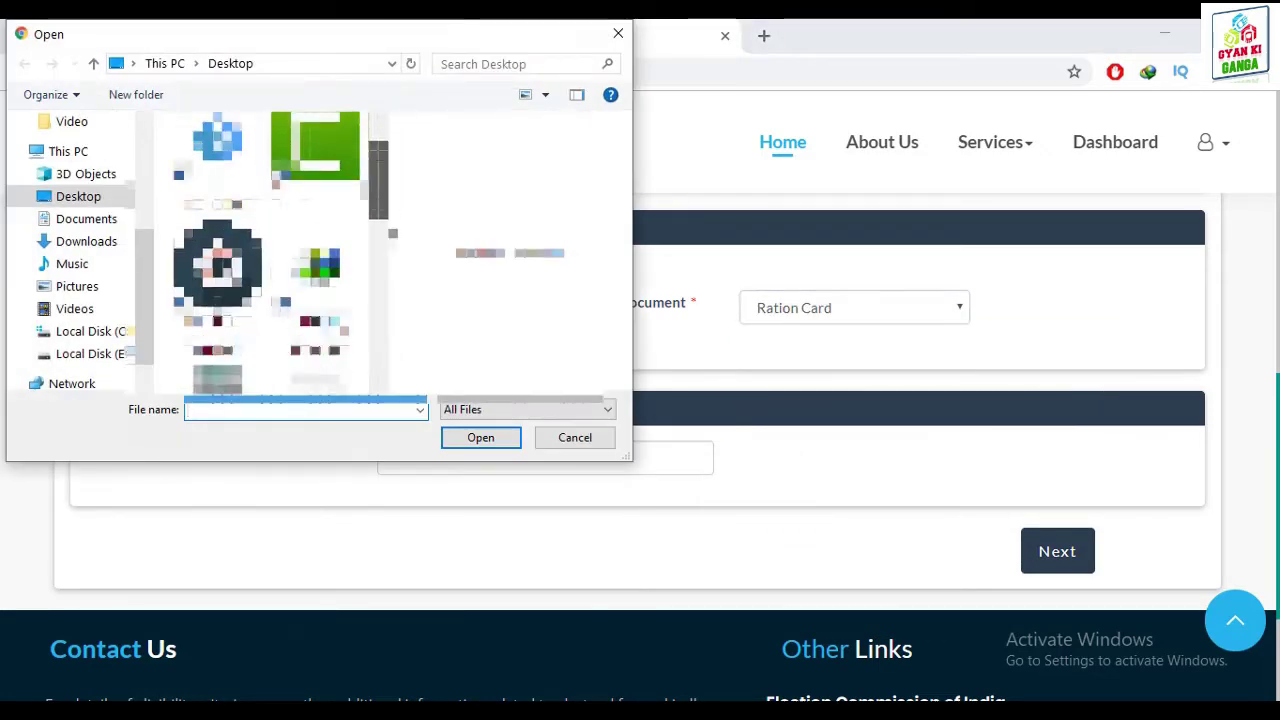
left_click(476, 267)
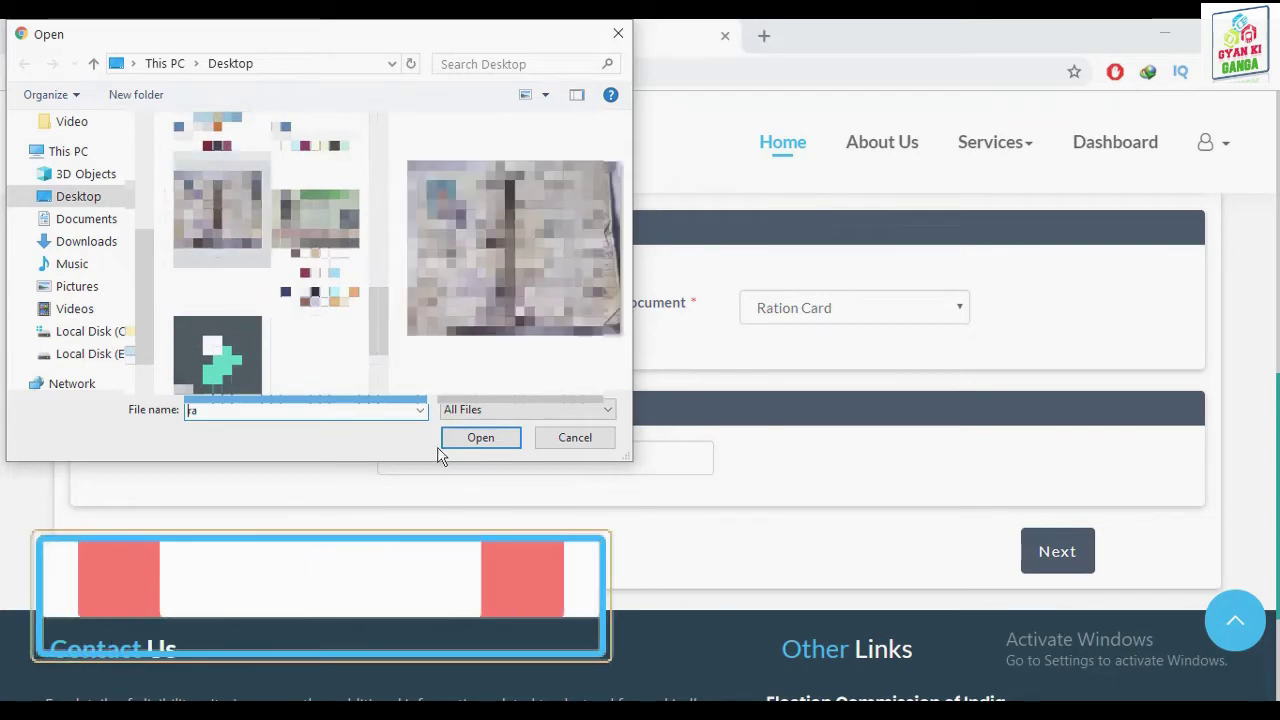
left_click(480, 437)
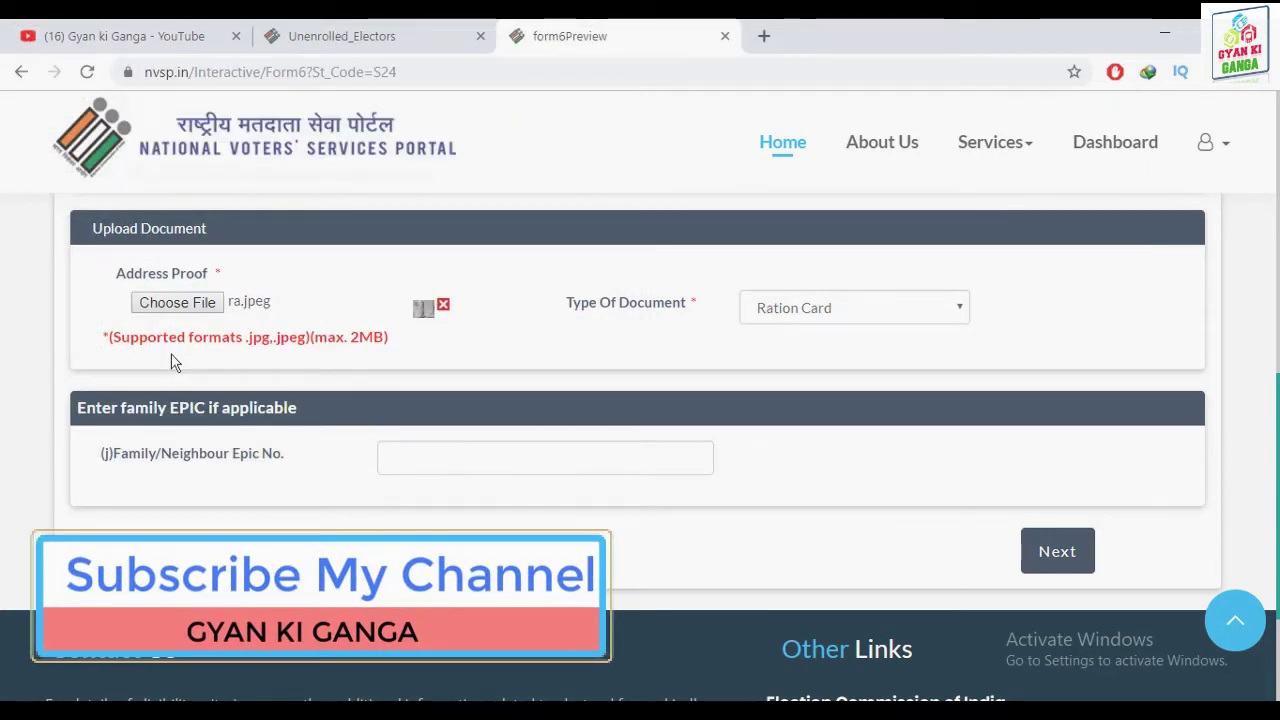
left_click_drag(477, 318, 385, 342)
left_click(457, 392)
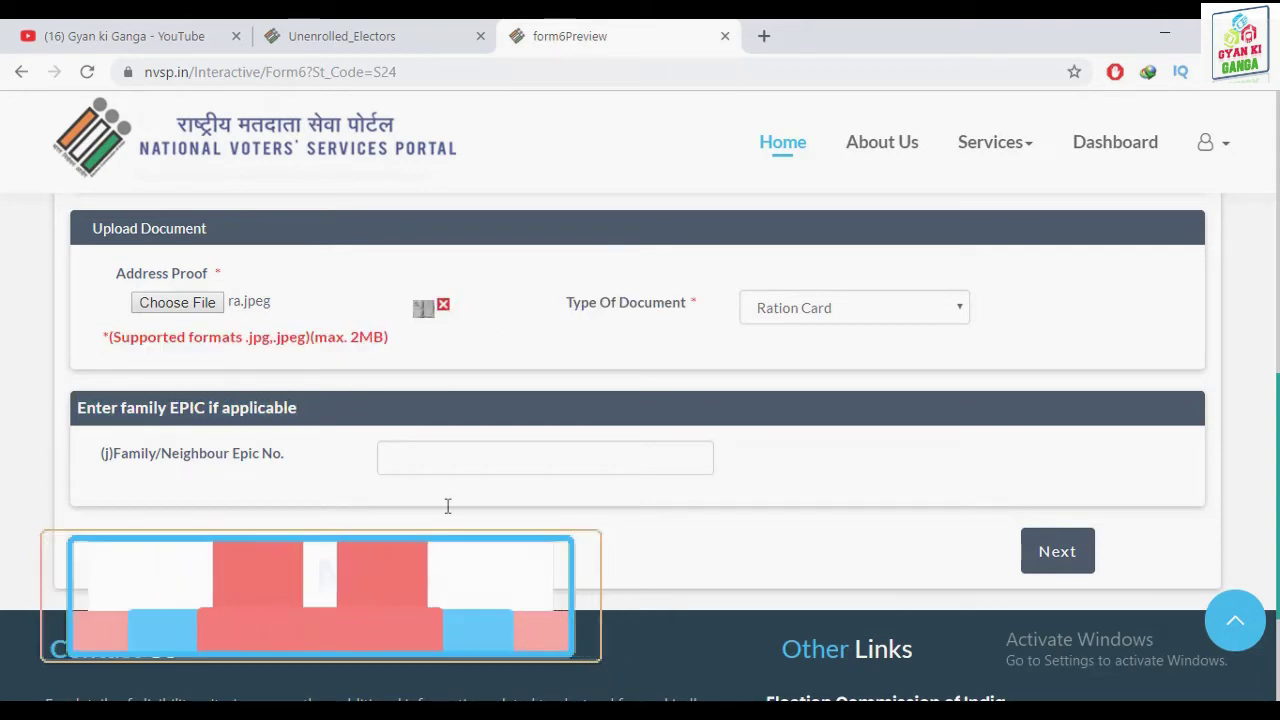
scroll(1020, 466, "down", 2)
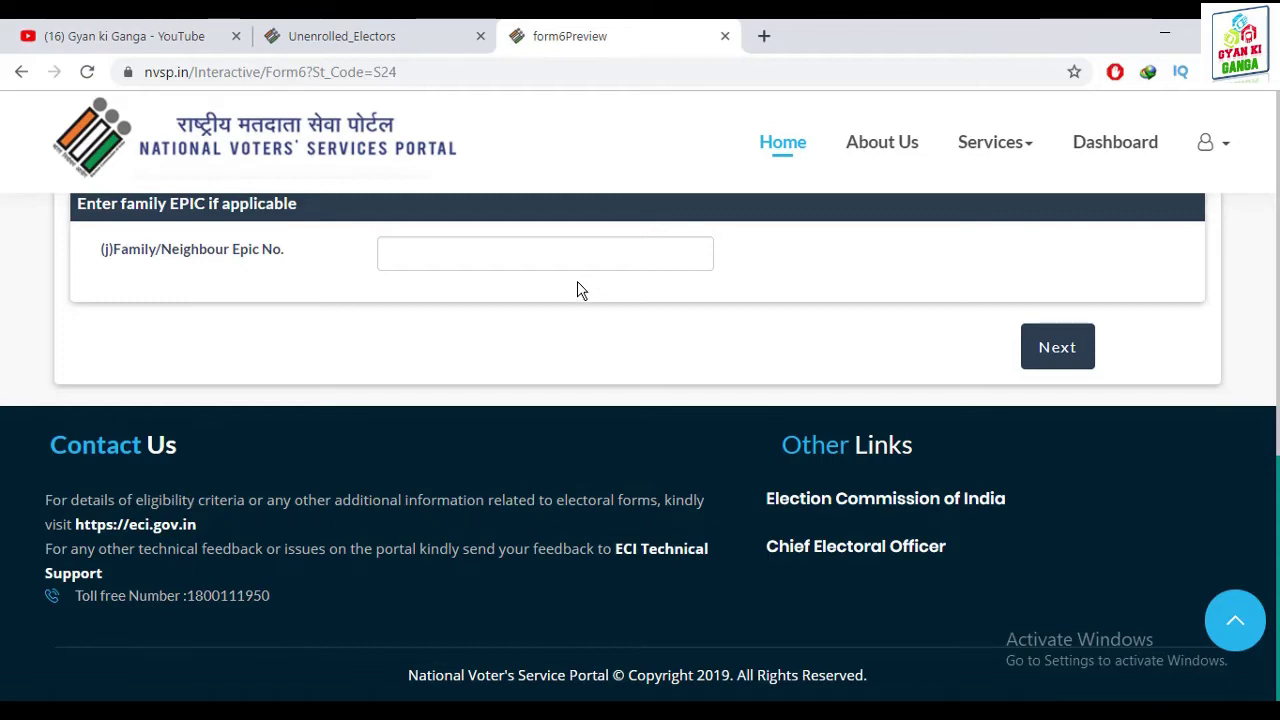
Copy the family EPIC number from the LAXMI Notepad file into the form
left_click(1165, 33)
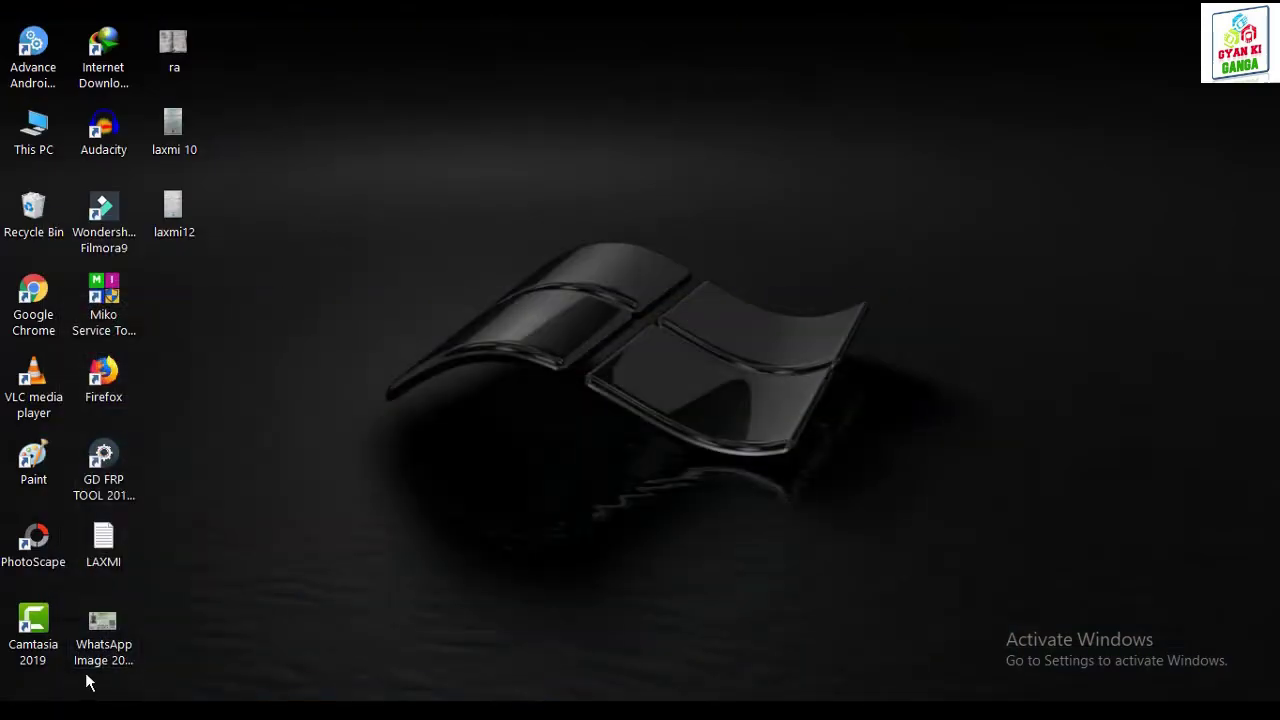
double_click(96, 553)
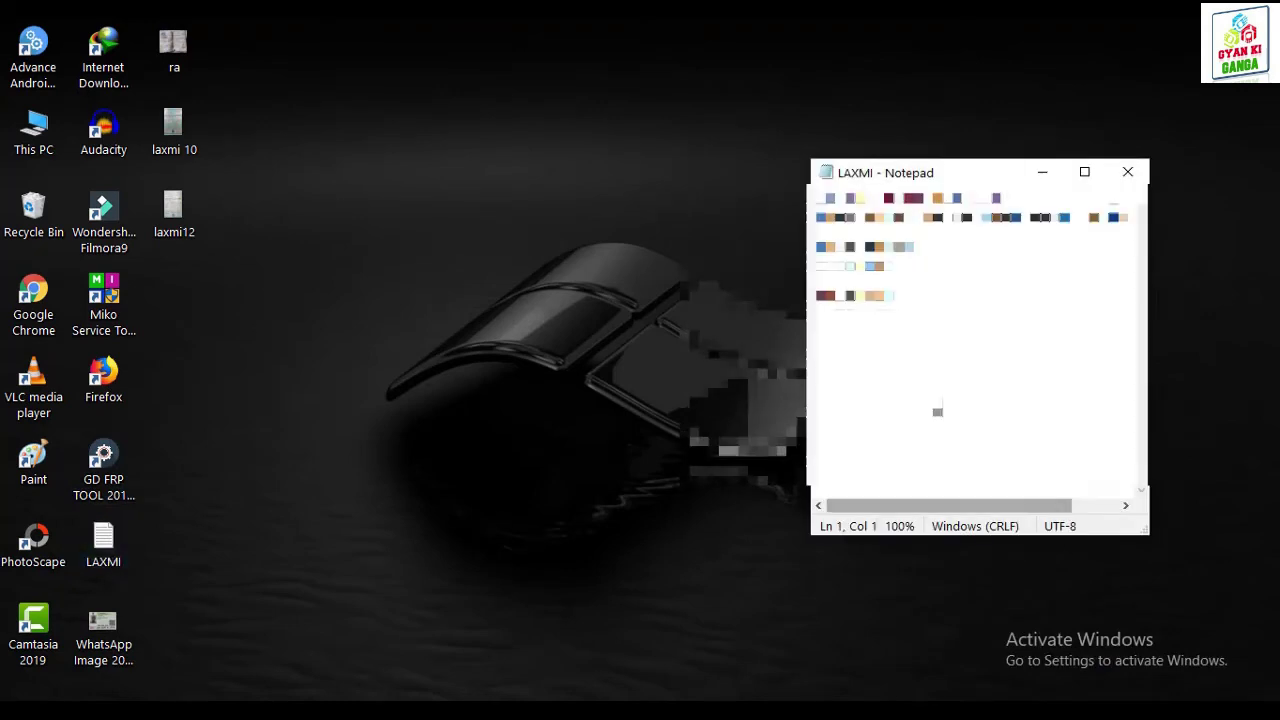
key("ctrl+End")
key("shift+Home")
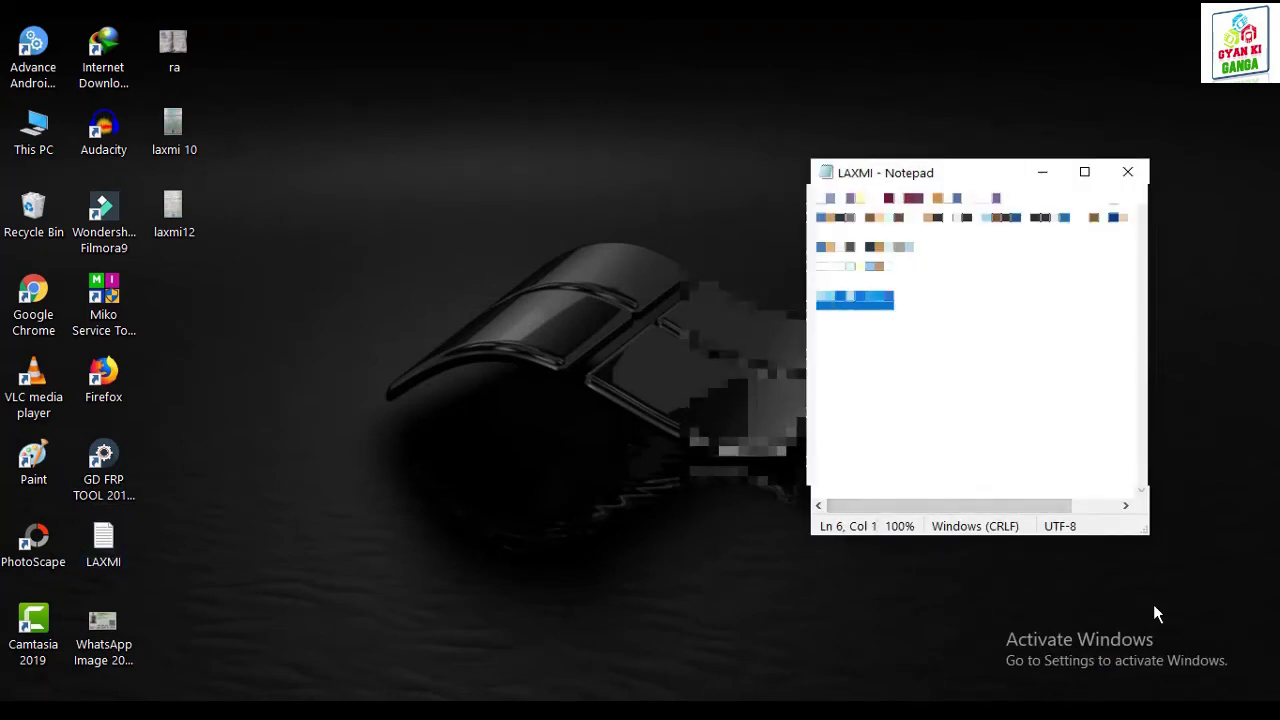
left_click(1042, 172)
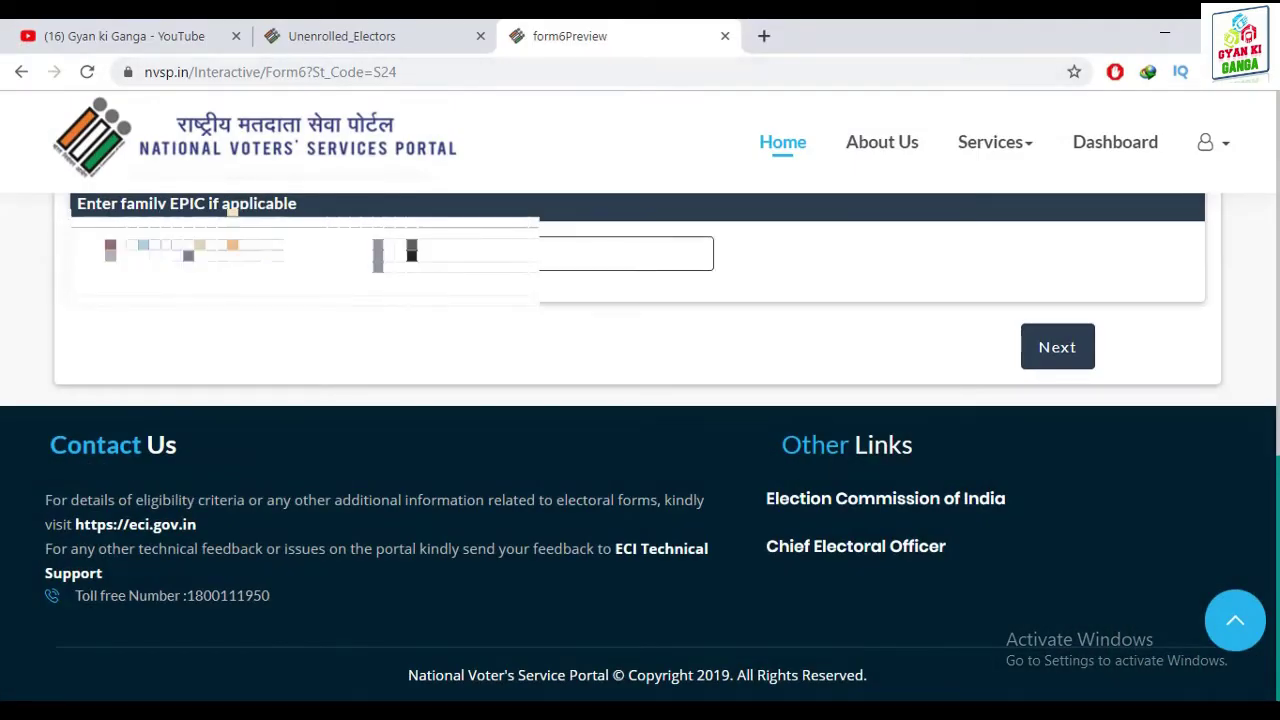
left_click(1055, 352)
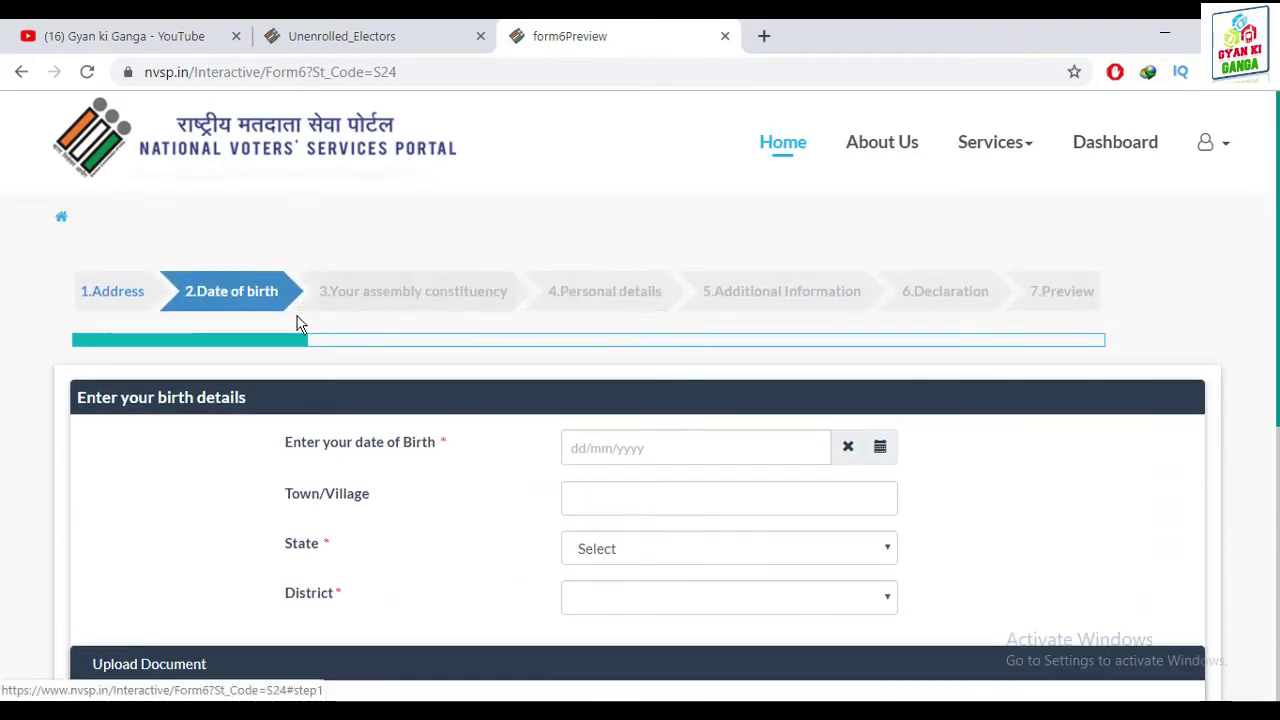
scroll(480, 286, "down", 2)
left_click(663, 243)
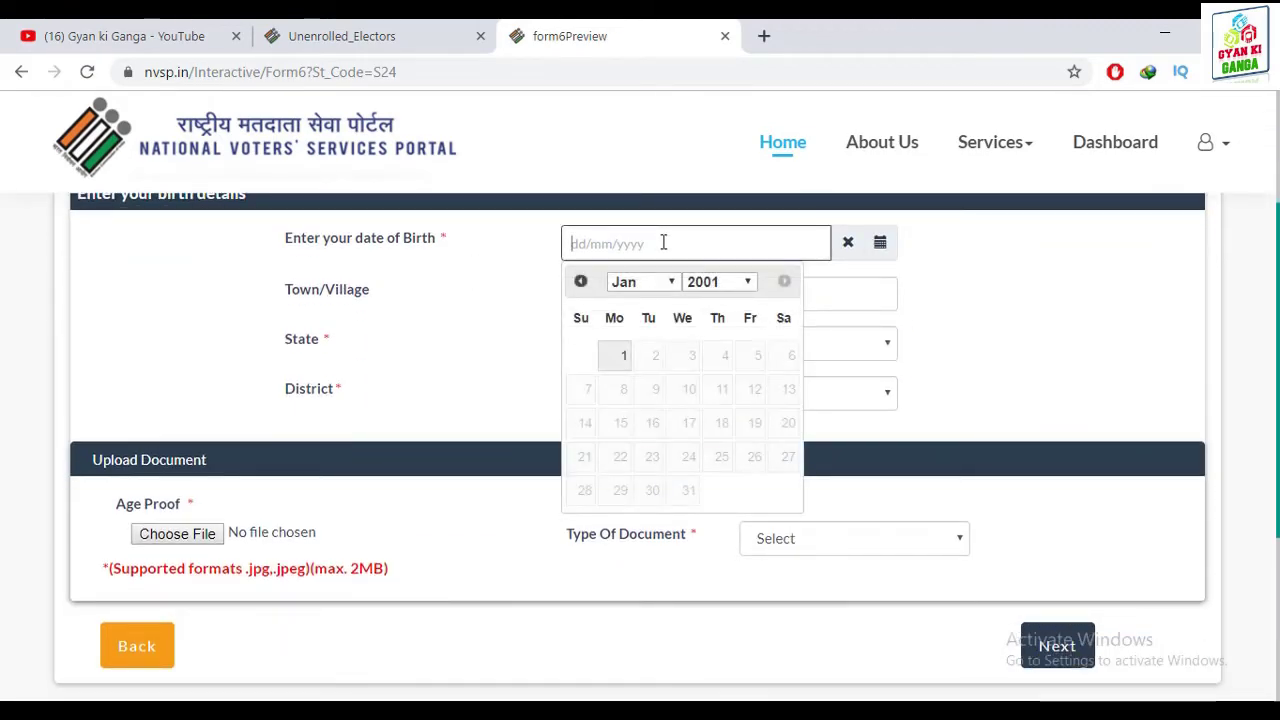
scroll(549, 309, "up", 2)
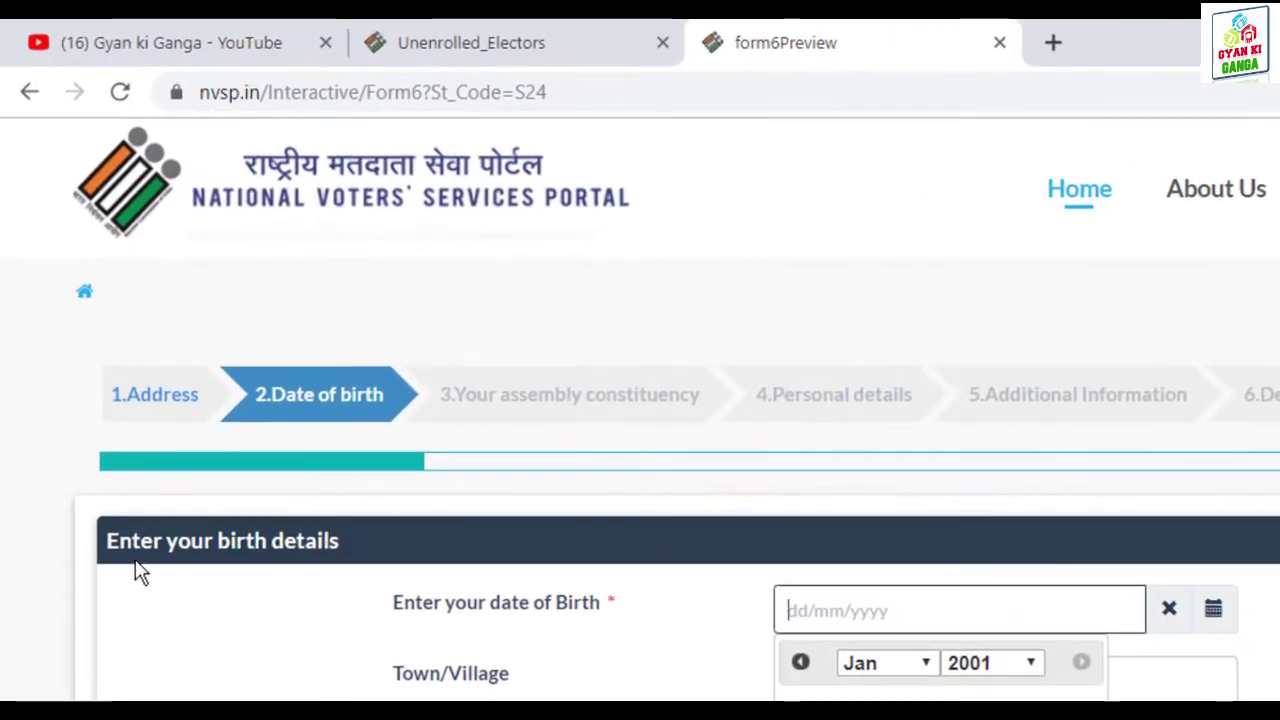
left_click_drag(107, 547, 346, 560)
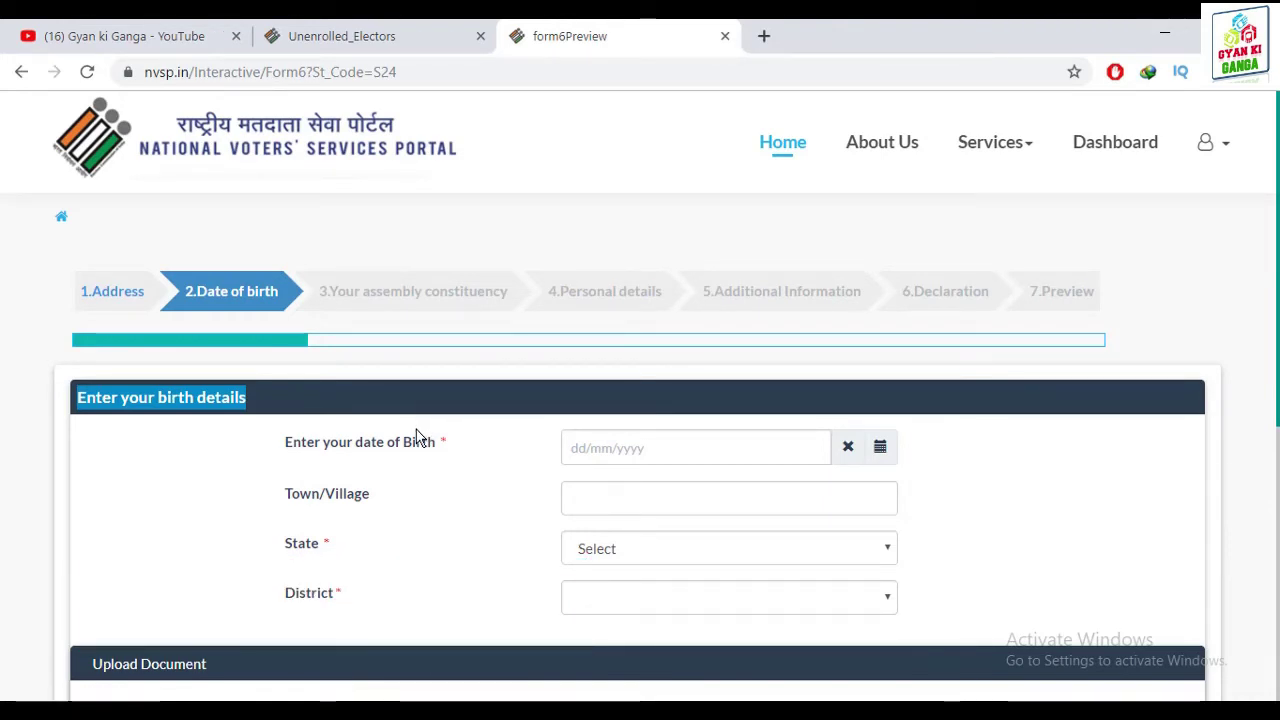
scroll(505, 455, "down", 1)
scroll(505, 455, "down", 1)
left_click(724, 347)
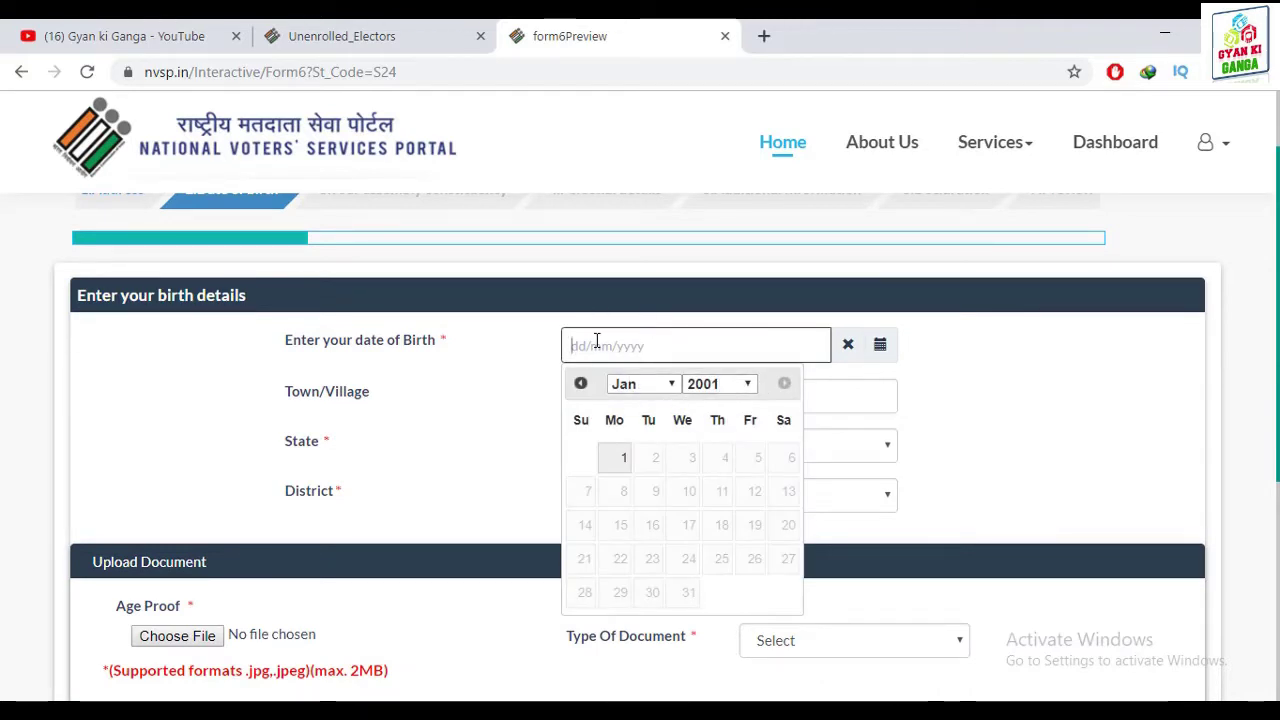
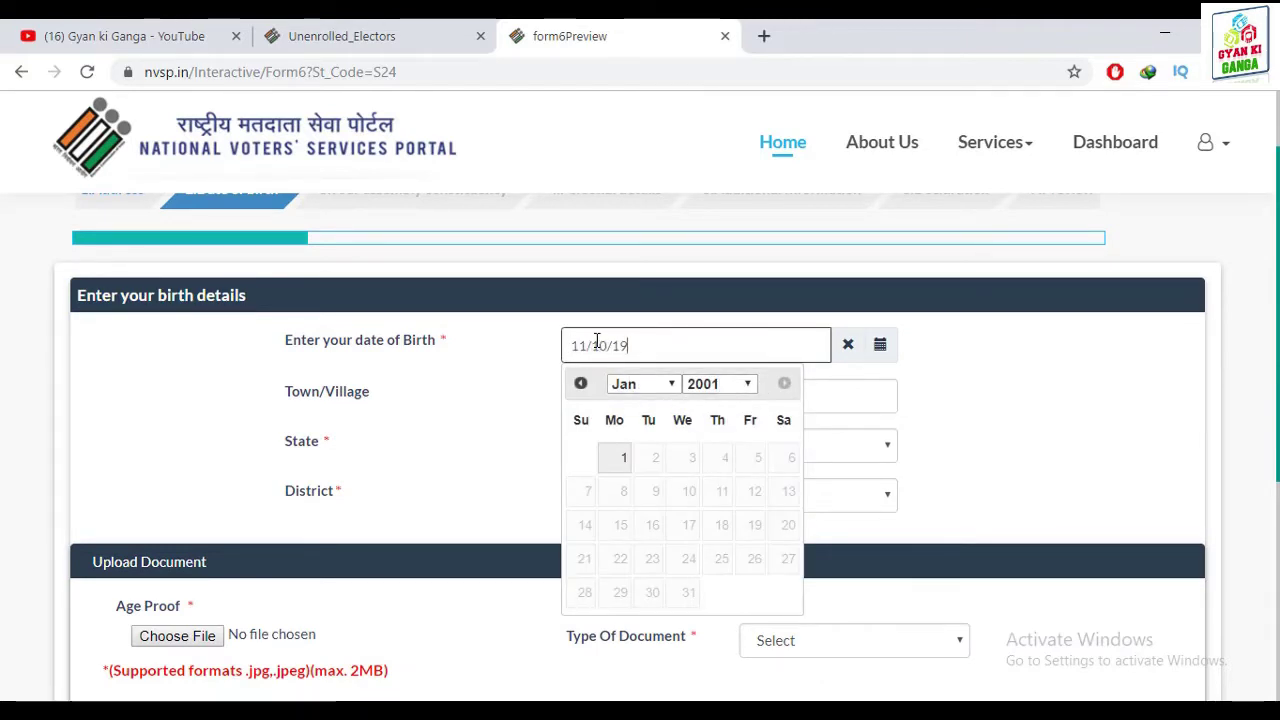
left_click(628, 395)
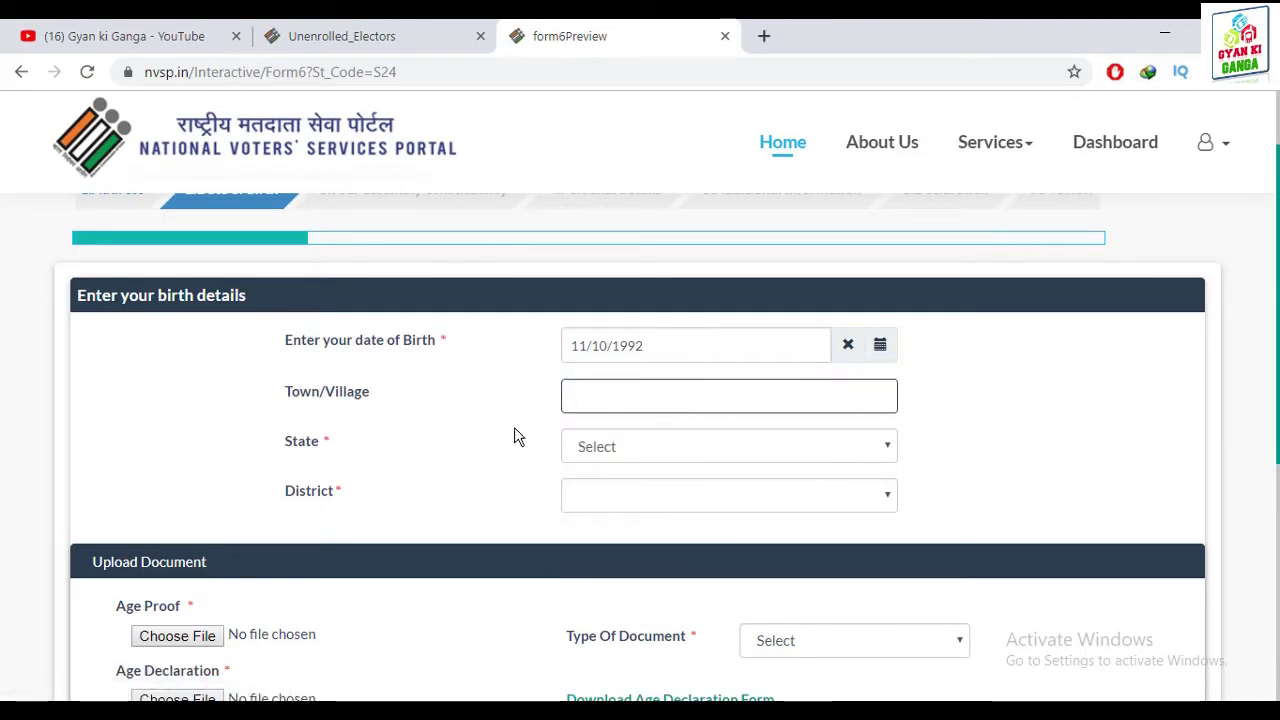
Set the birthplace to Maharashtra, district Yavatmal, and show the age-proof document types
left_click(657, 447)
left_click(630, 420)
scroll(890, 425, "down", 1)
left_click(711, 395)
scroll(620, 355, "down", 5)
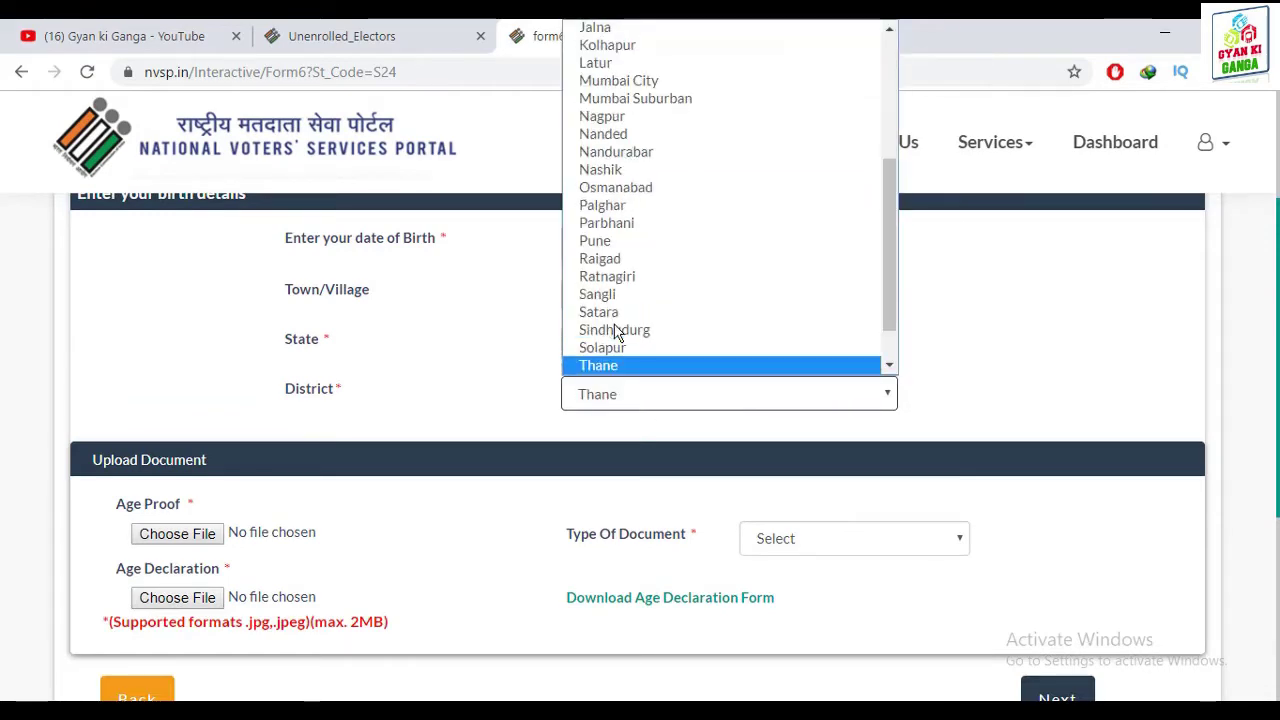
left_click(624, 367)
scroll(1015, 290, "down", 2)
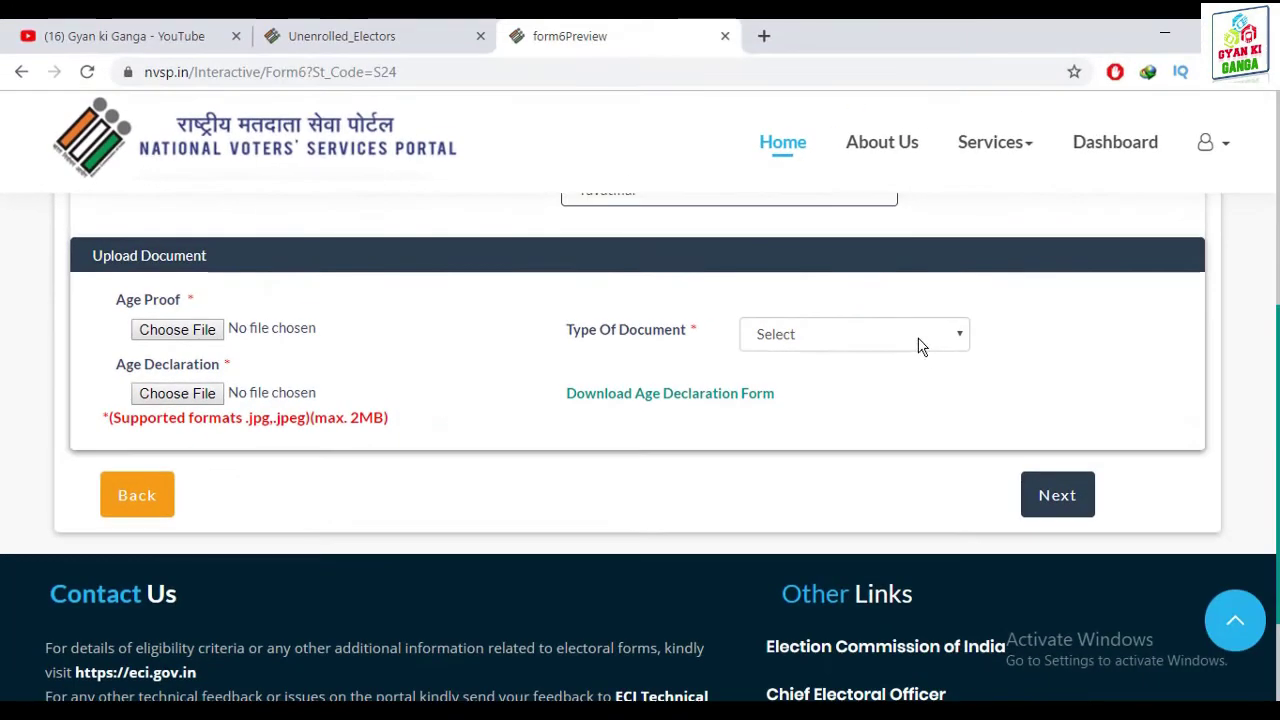
left_click(912, 337)
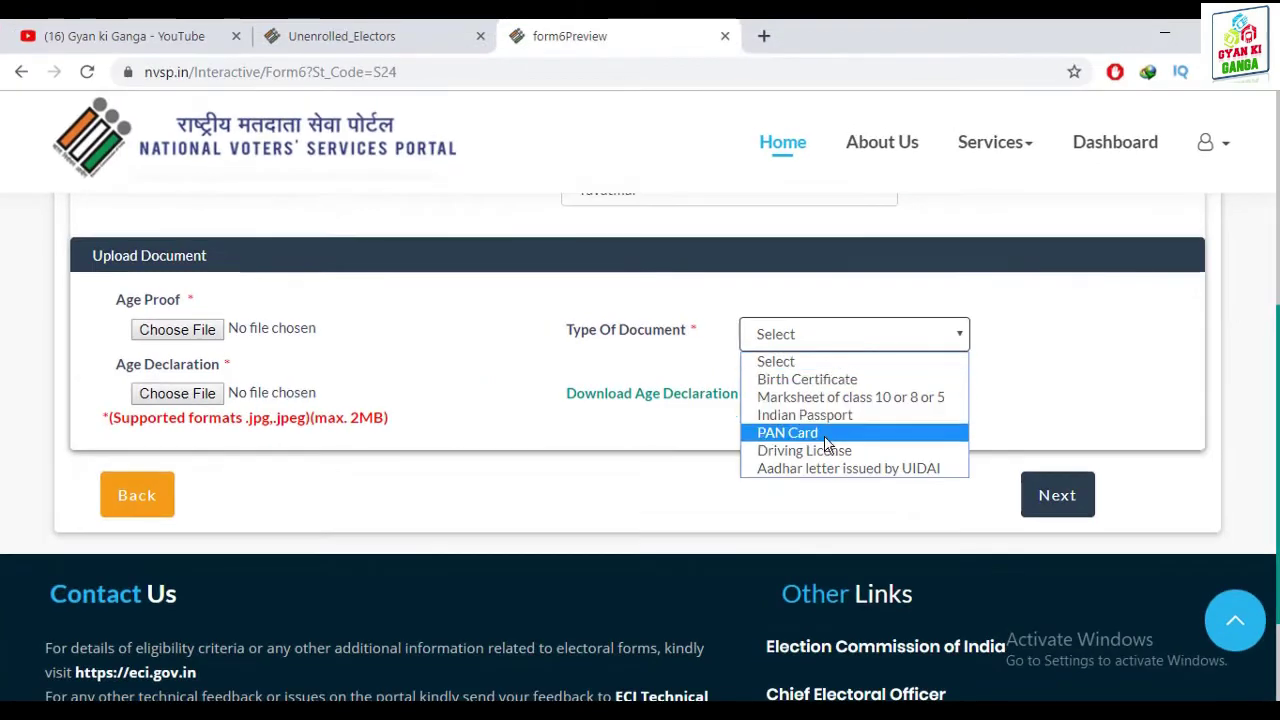
Choose the class 10/8/5 marksheet as age proof and attach its JPEG
left_click(838, 397)
left_click(188, 334)
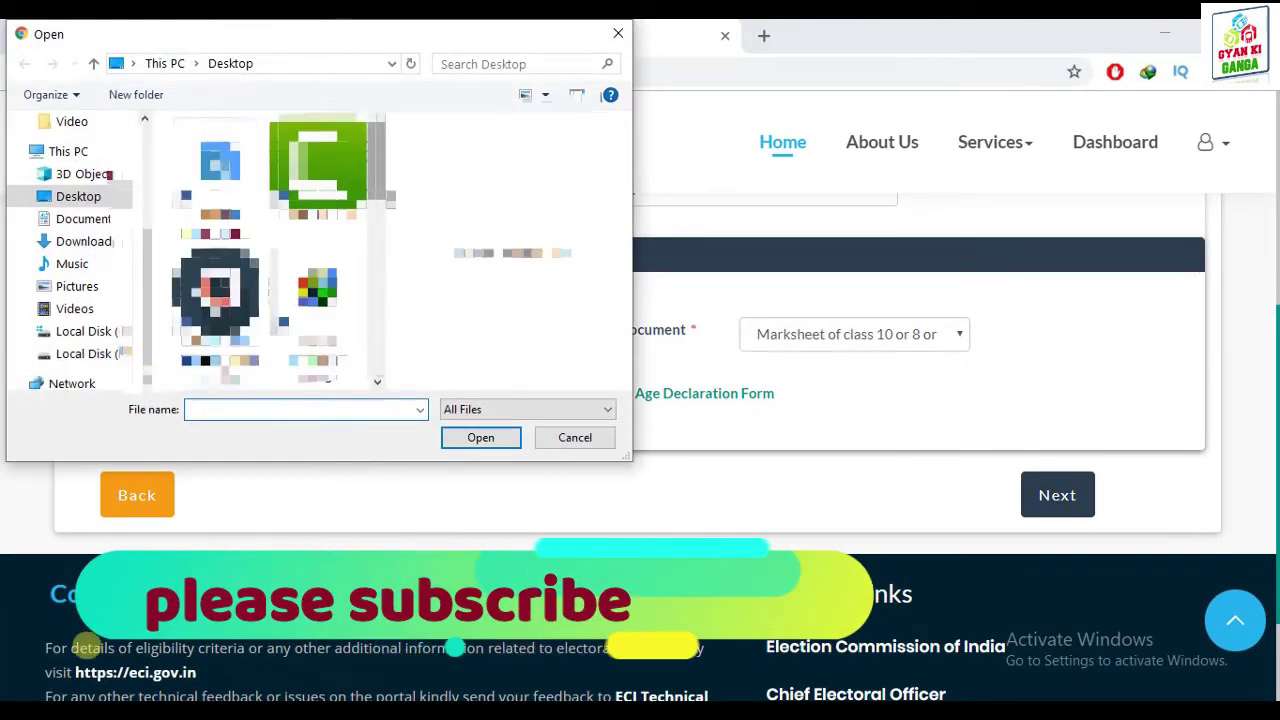
scroll(374, 374, "up", 5)
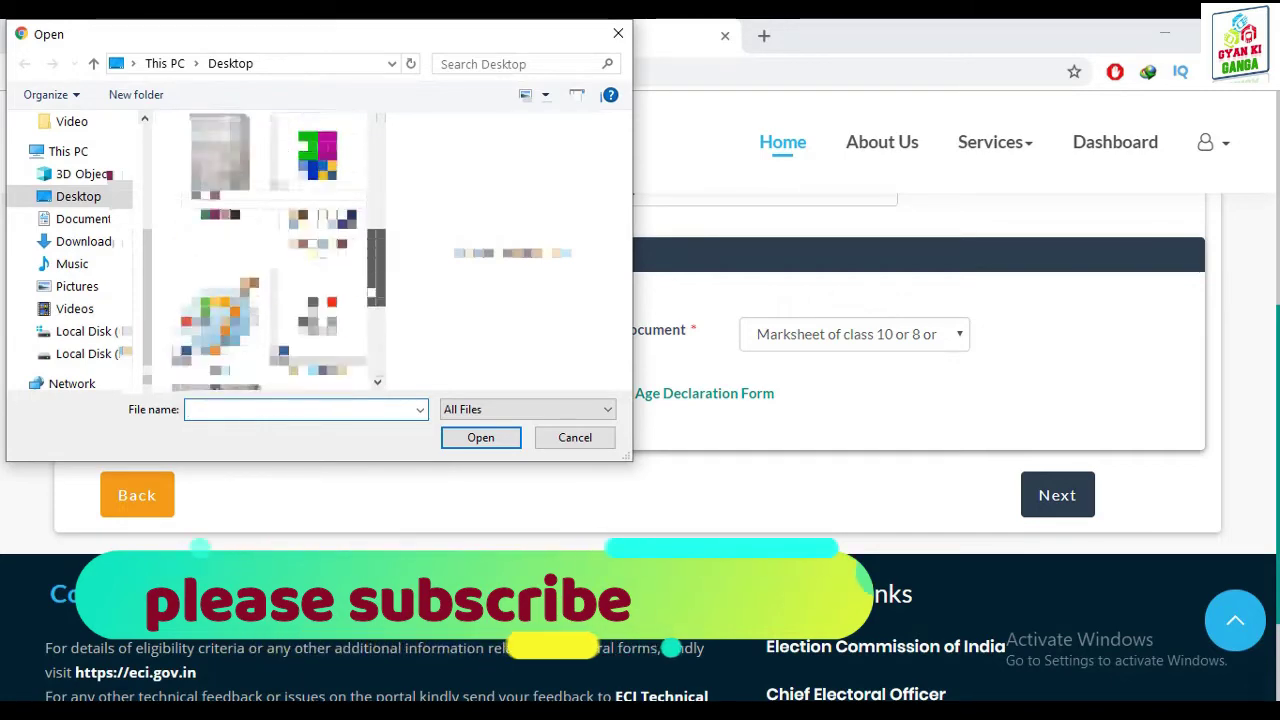
left_click(220, 165)
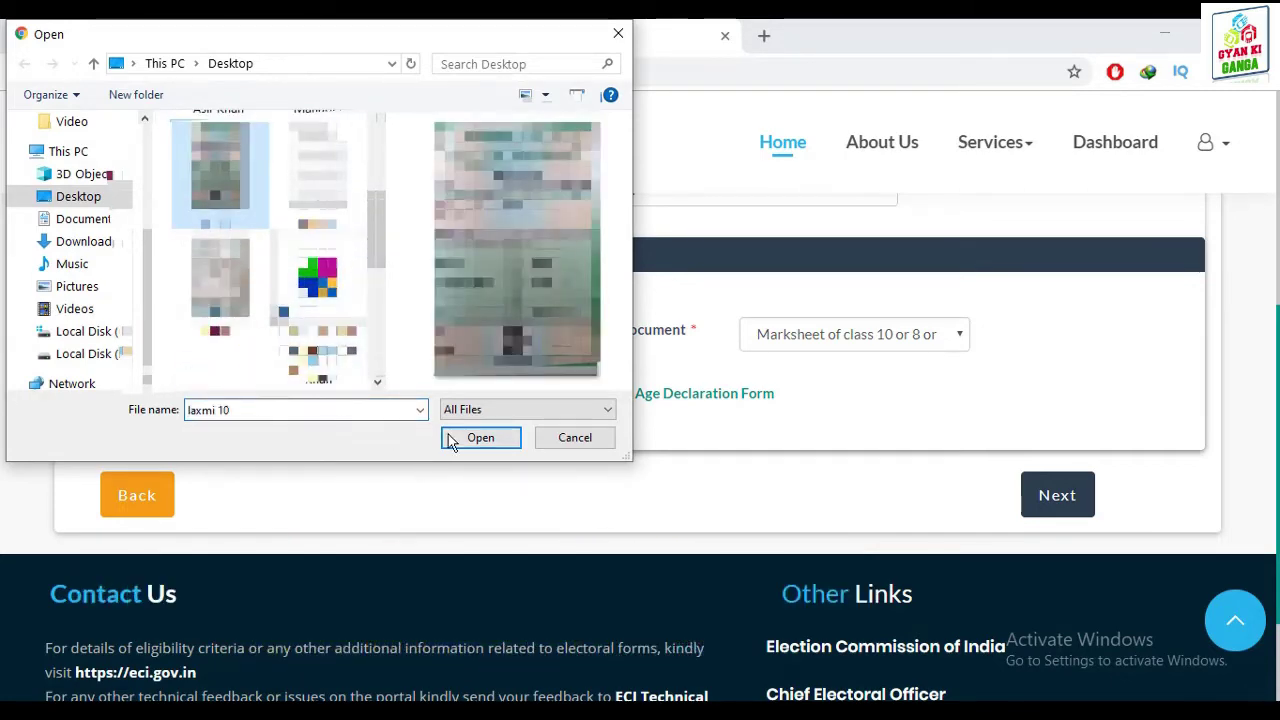
left_click(452, 439)
Attach the age declaration JPEG and continue to the constituency step
left_click(175, 398)
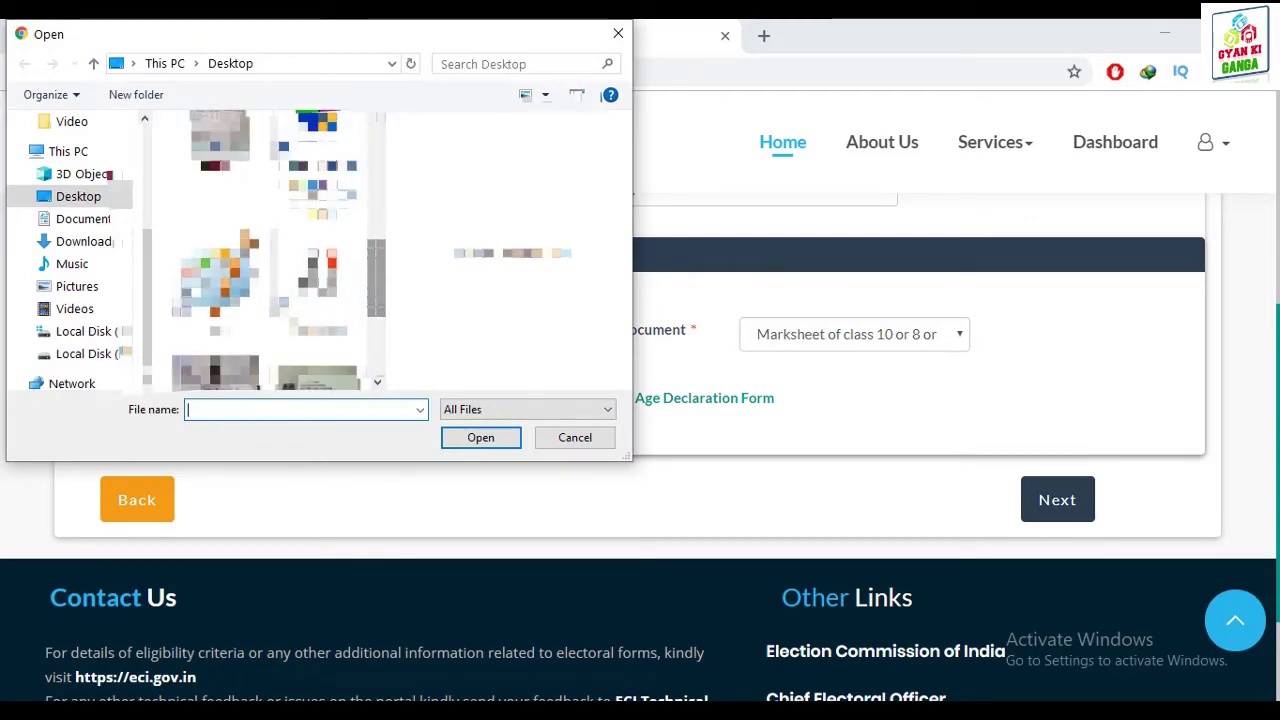
left_click(220, 160)
left_click(481, 439)
scroll(680, 465, "down", 1)
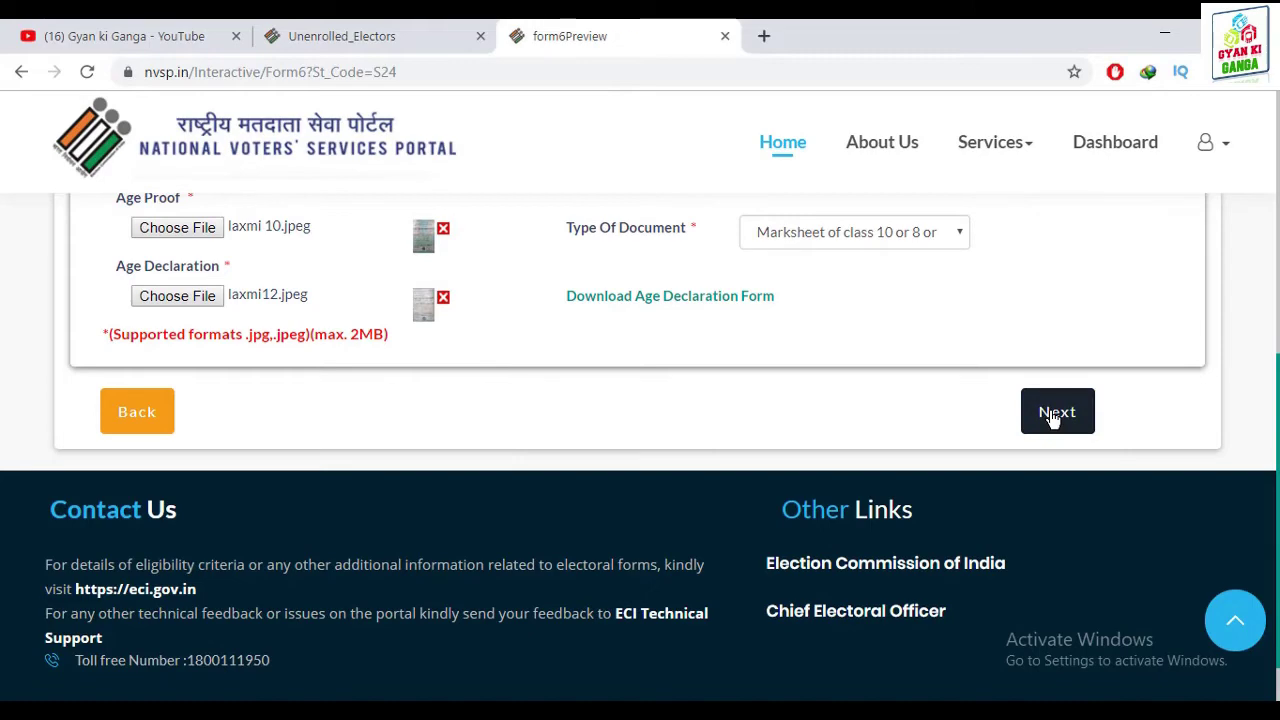
left_click(1052, 418)
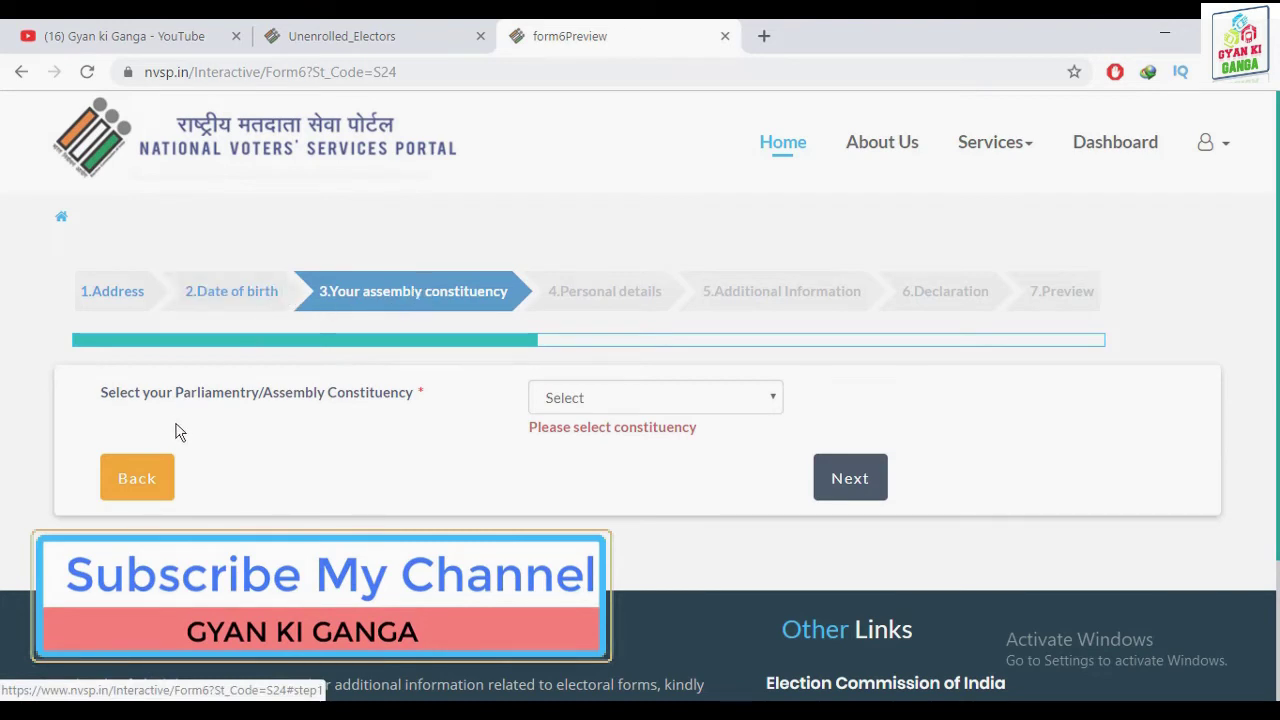
Select Ghosi from the assembly constituency list and advance to Personal Details
left_click(638, 399)
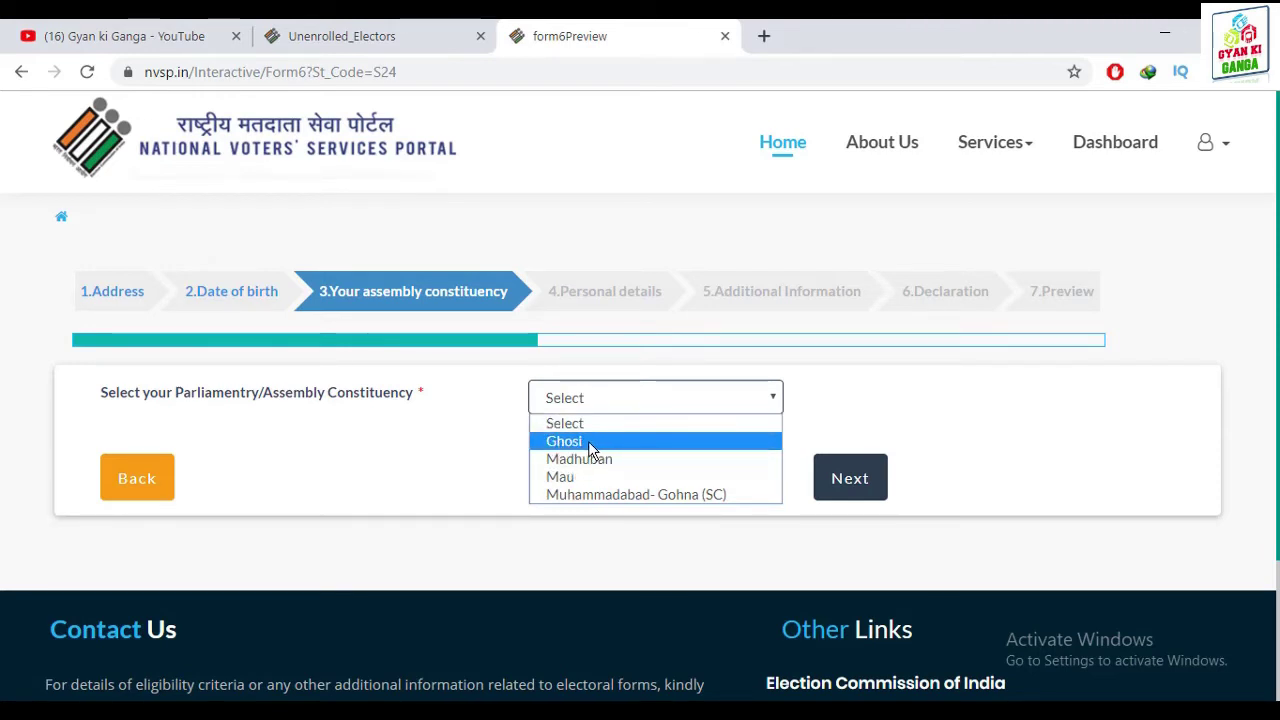
left_click(590, 443)
scroll(980, 424, "down", 1)
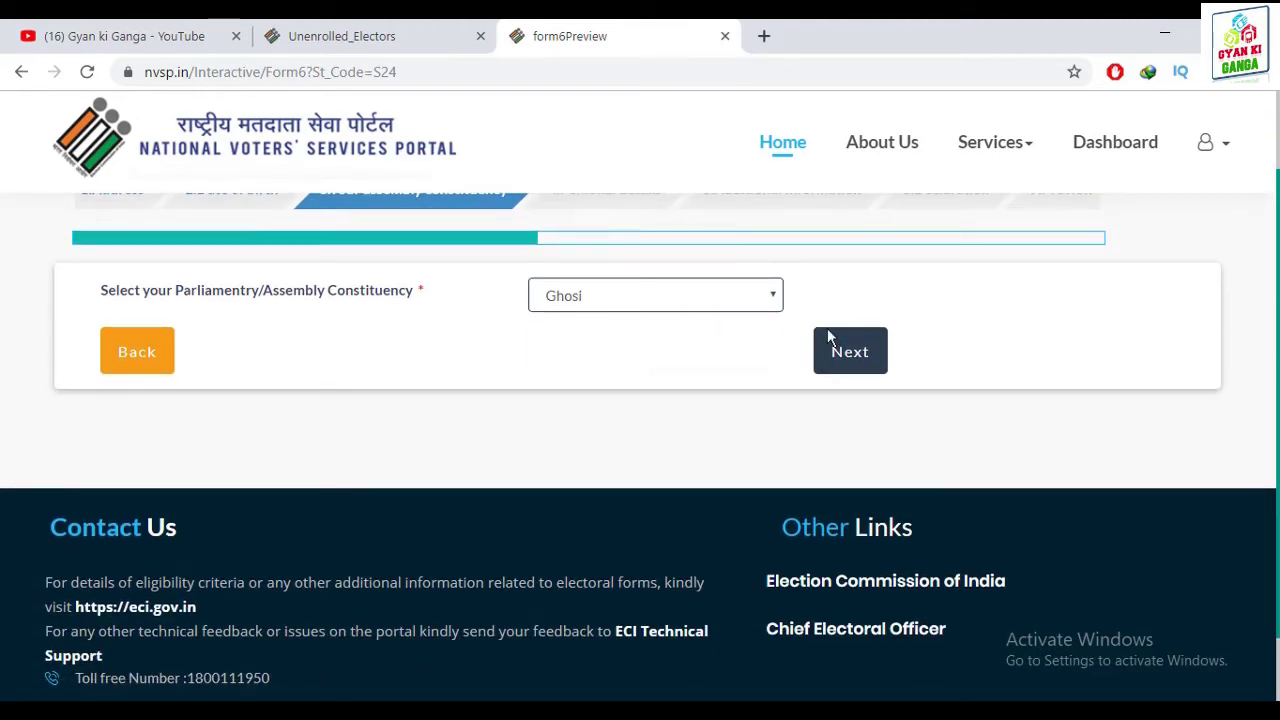
left_click(845, 353)
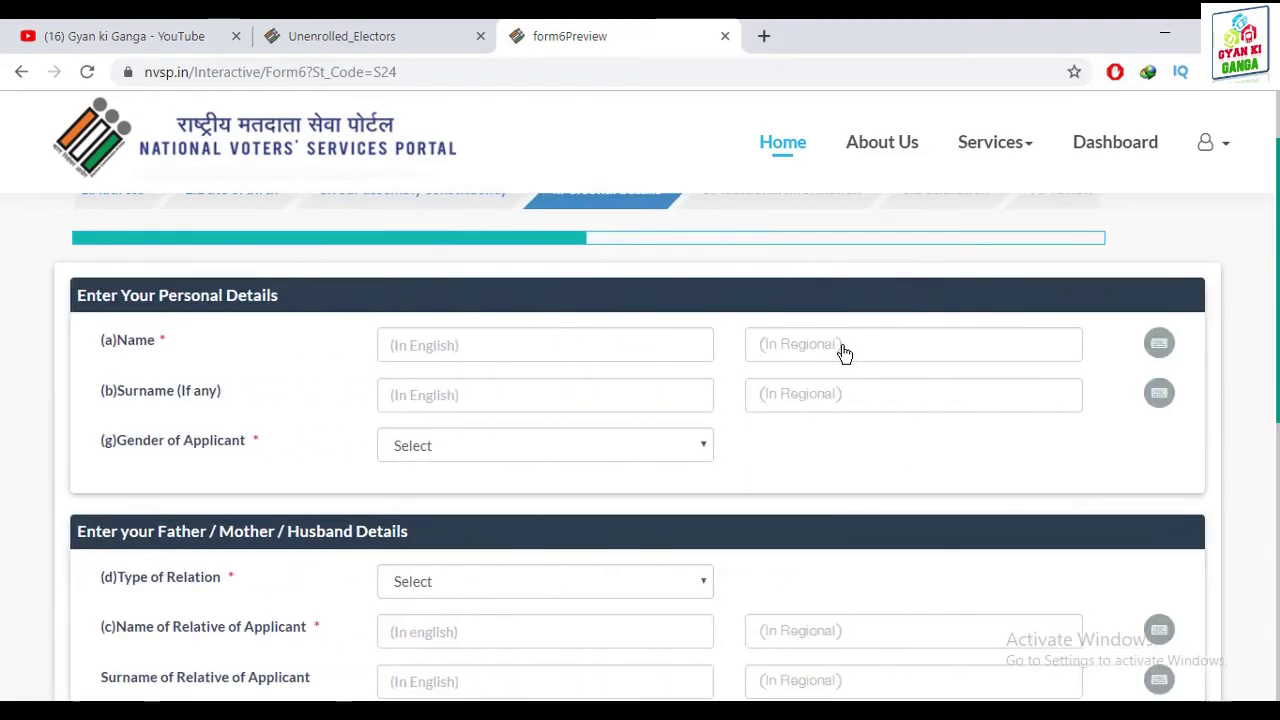
Enter the applicant's first name and surname in the English name fields
scroll(623, 327, "up", 1)
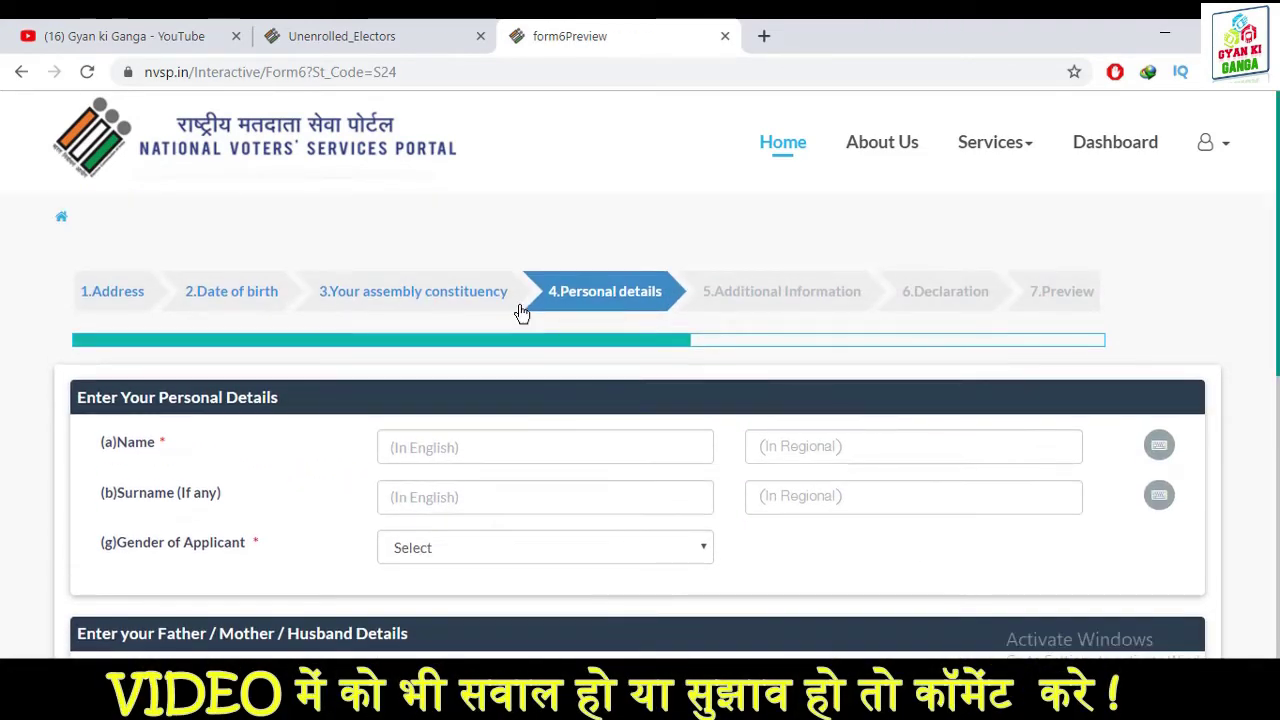
left_click(540, 449)
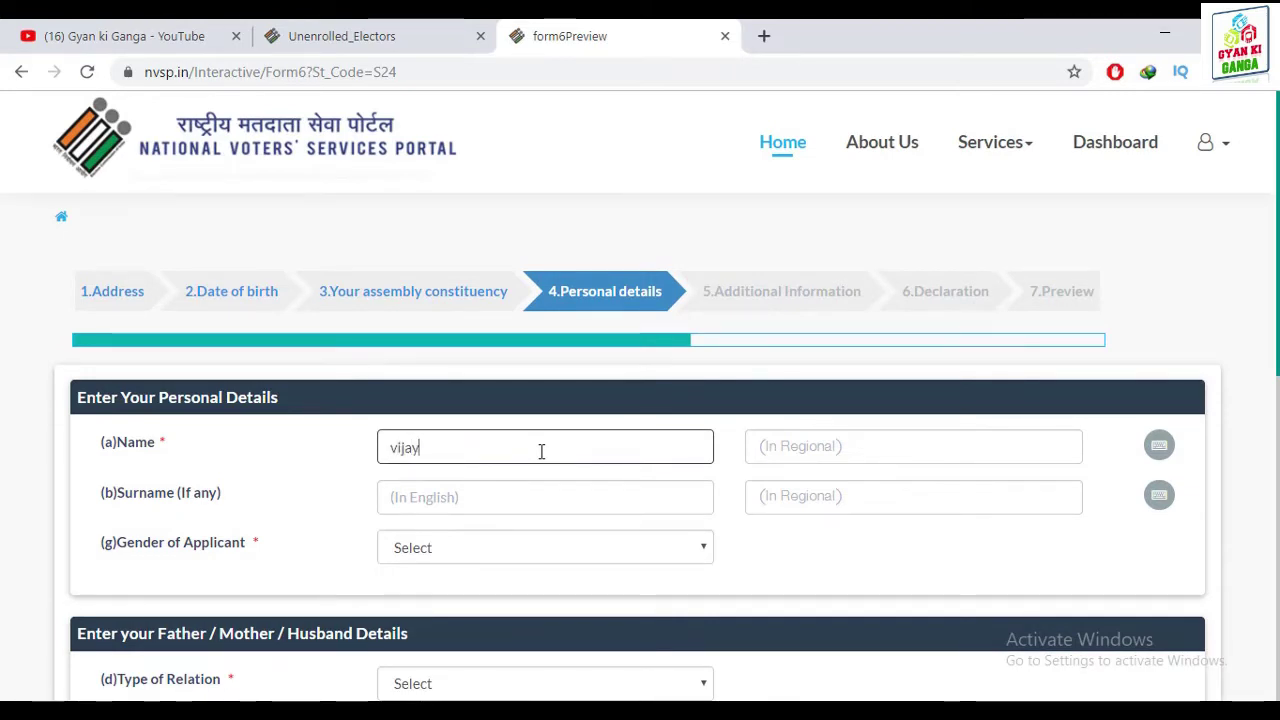
left_click(509, 492)
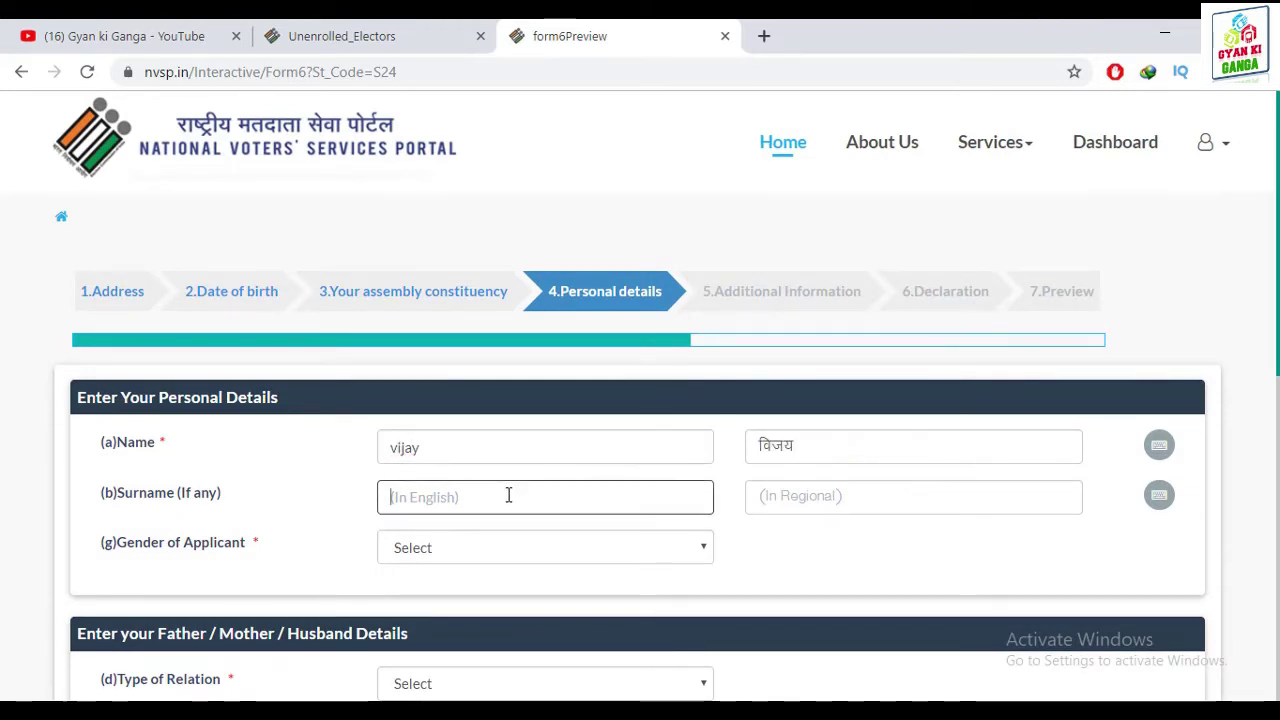
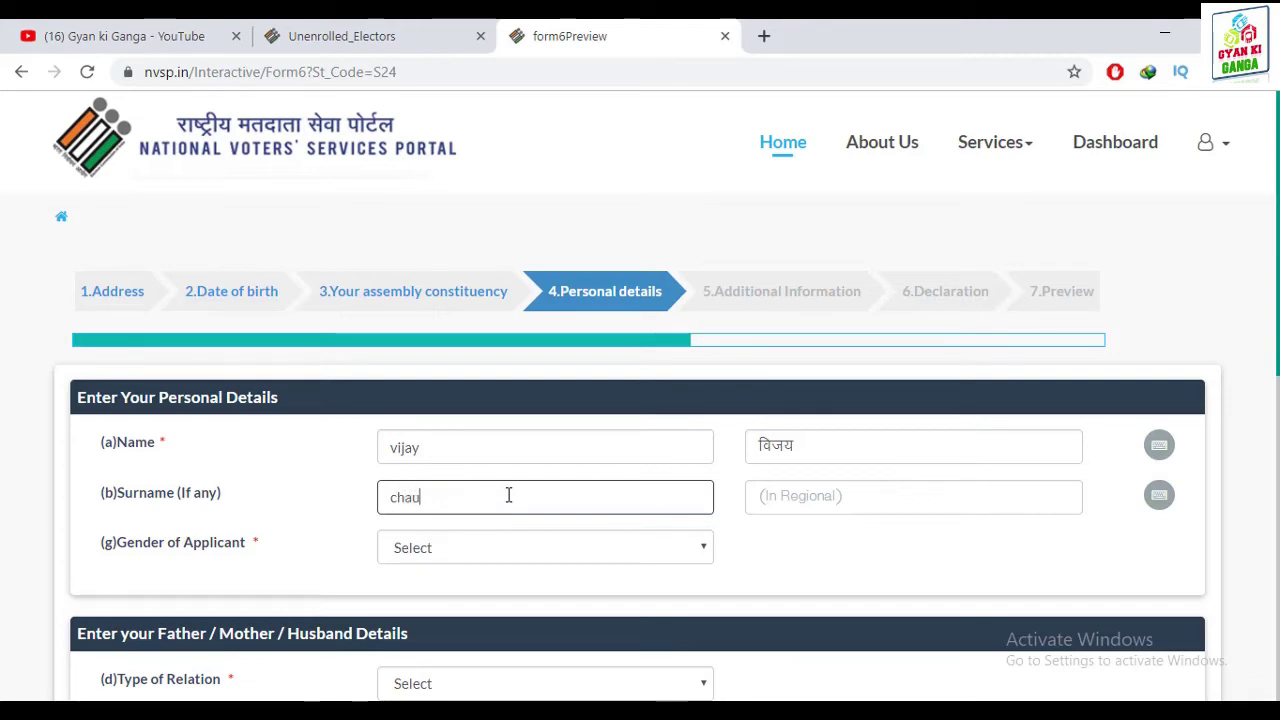
Set gender to Male and relation type to Father, then fill in the father's name
left_click(517, 550)
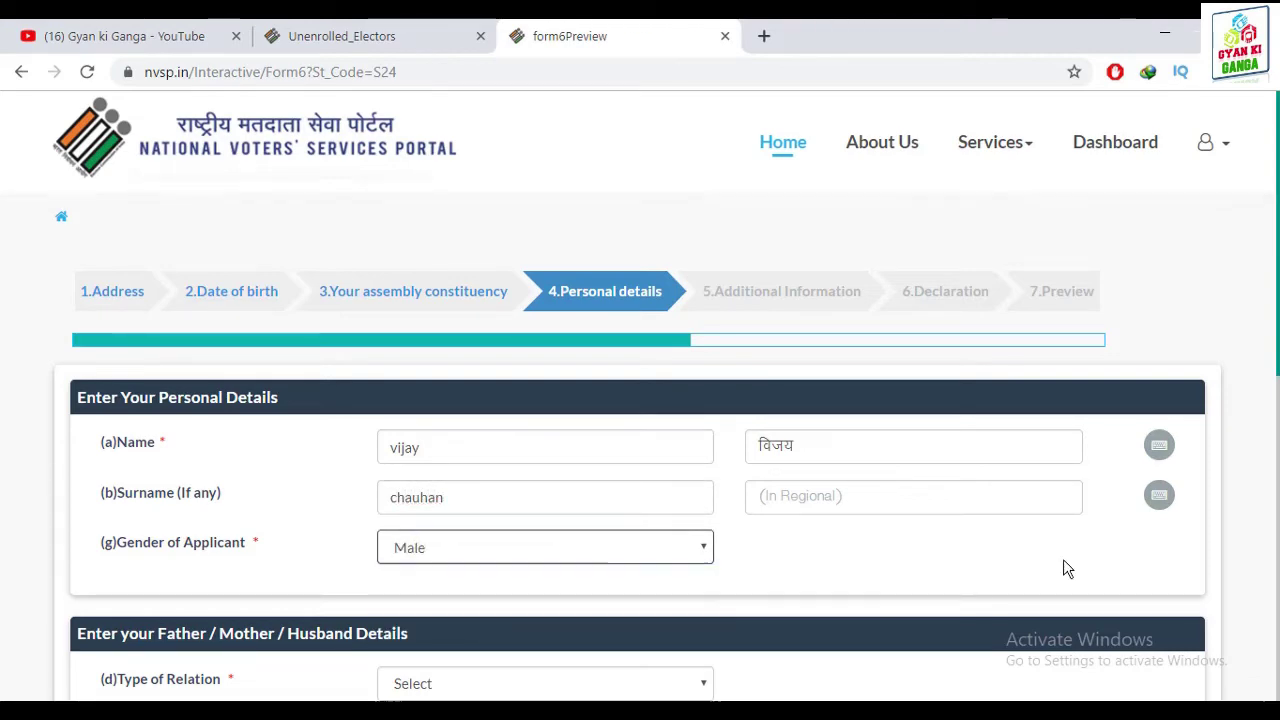
left_click(590, 600)
scroll(669, 434, "down", 3)
left_click(514, 378)
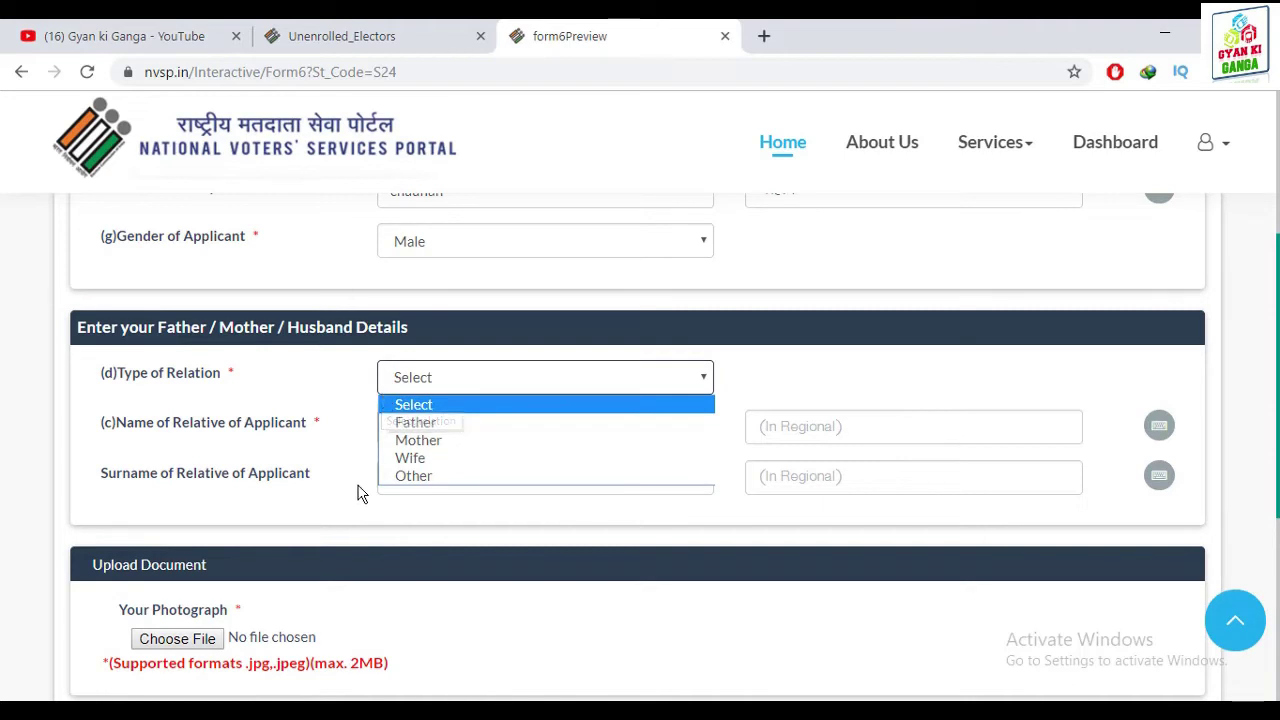
left_click(436, 422)
scroll(494, 486, "down", 1)
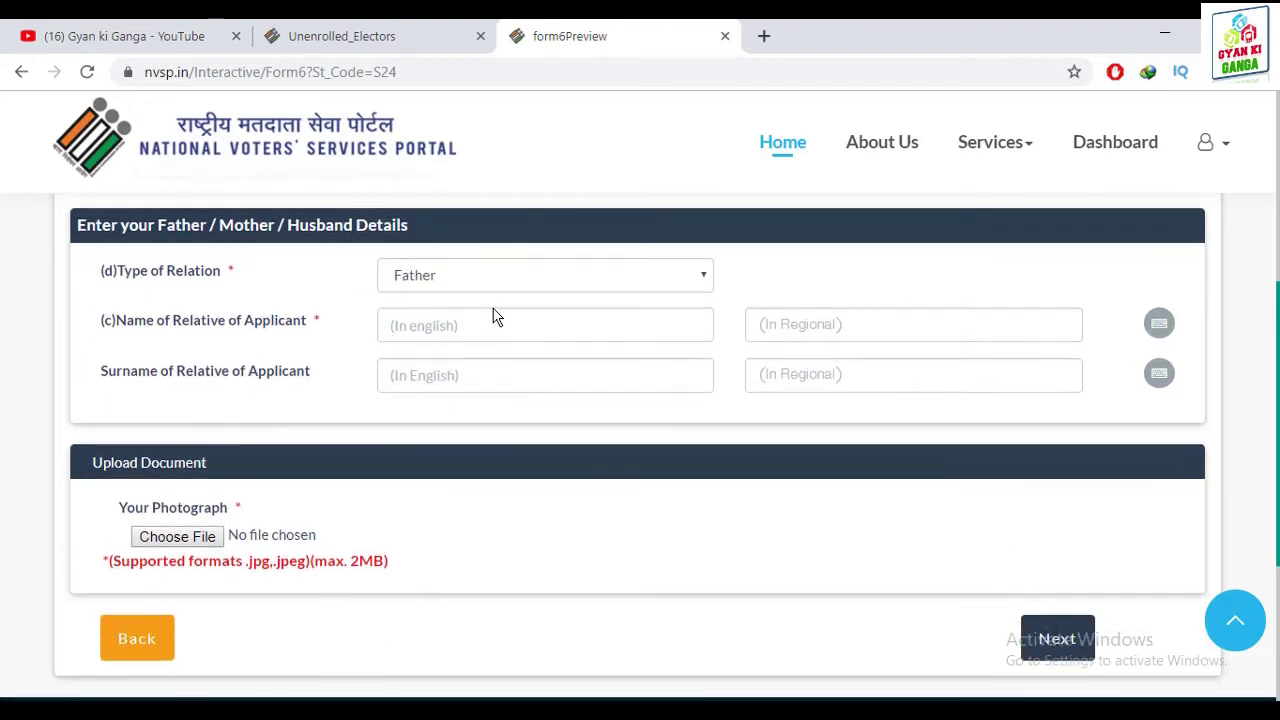
left_click(456, 324)
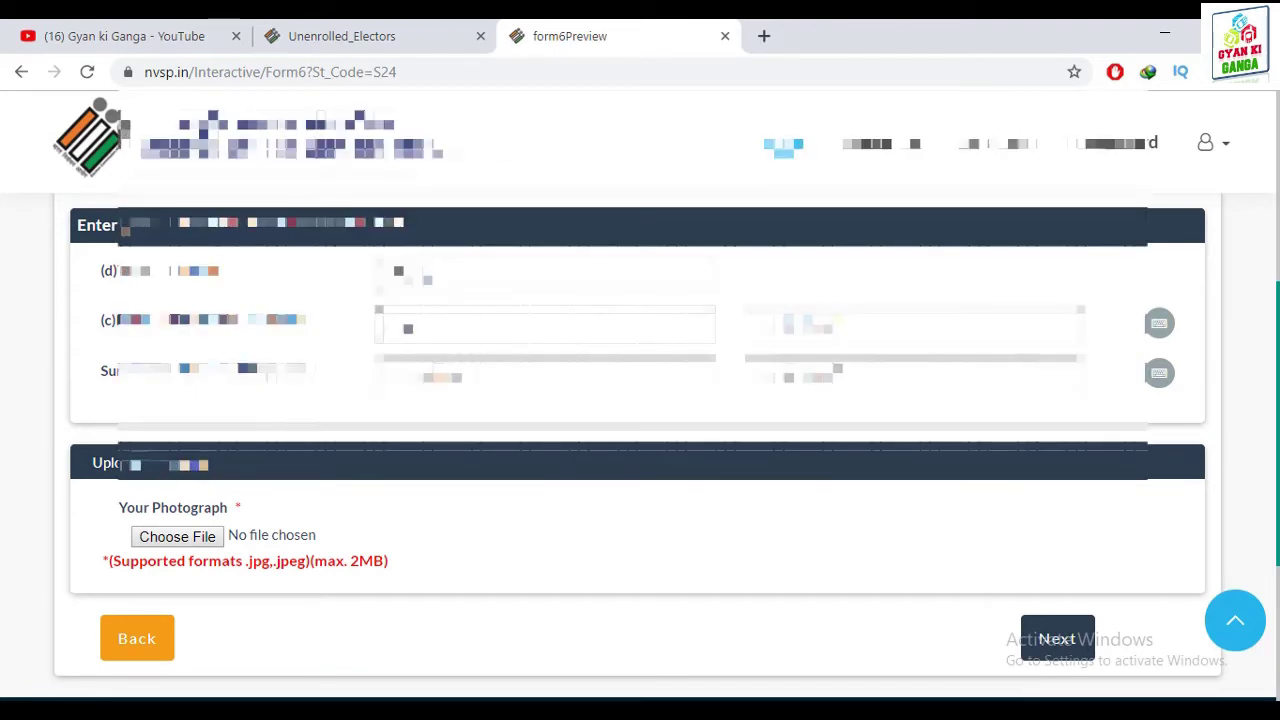
key("Tab")
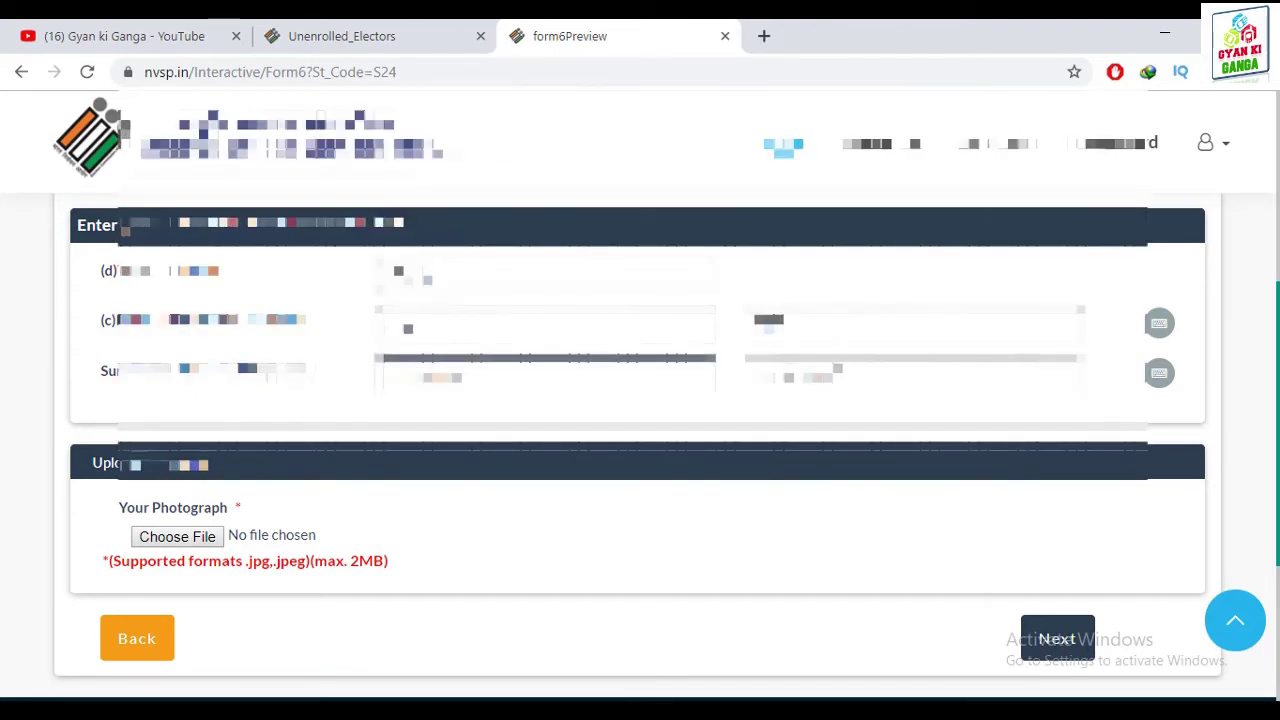